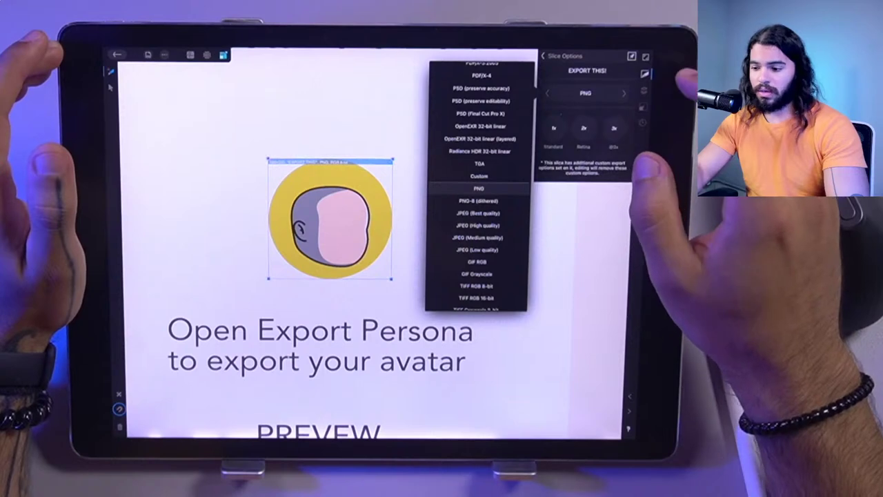
- Try to export the EXPORT THIS! slice on its own, cancelling at the destination folder choice
click(645, 57)
click(543, 57)
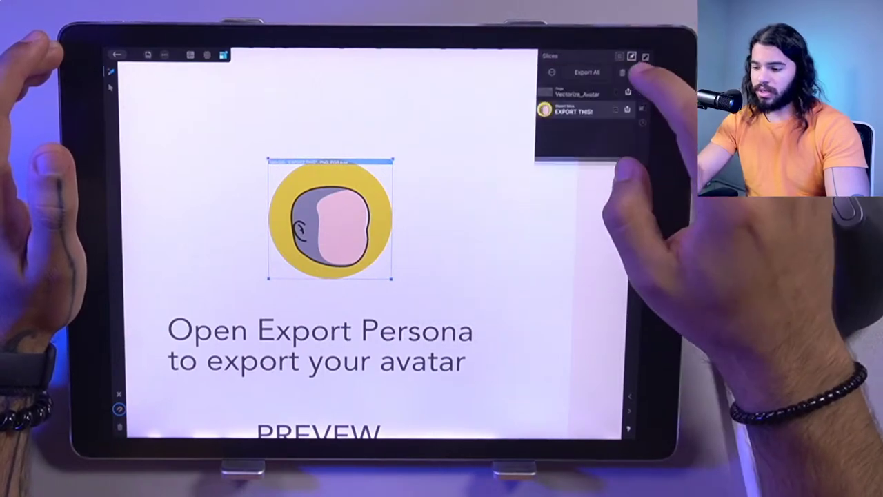
click(627, 109)
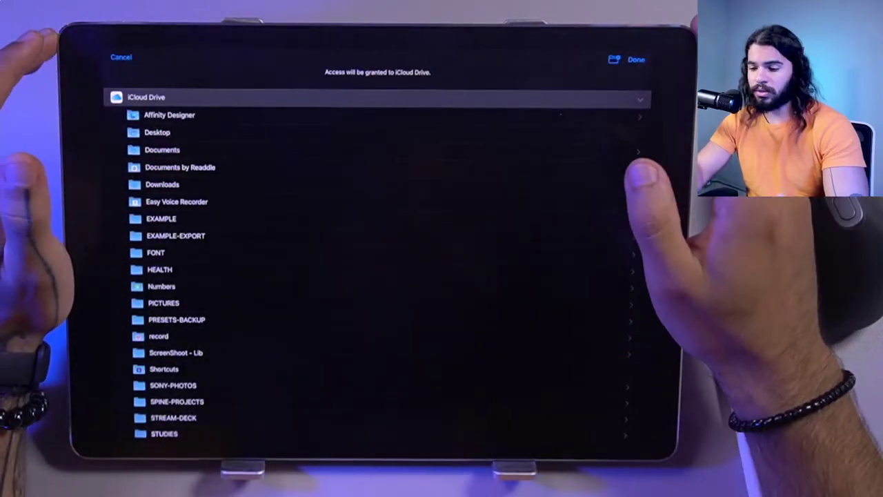
click(121, 57)
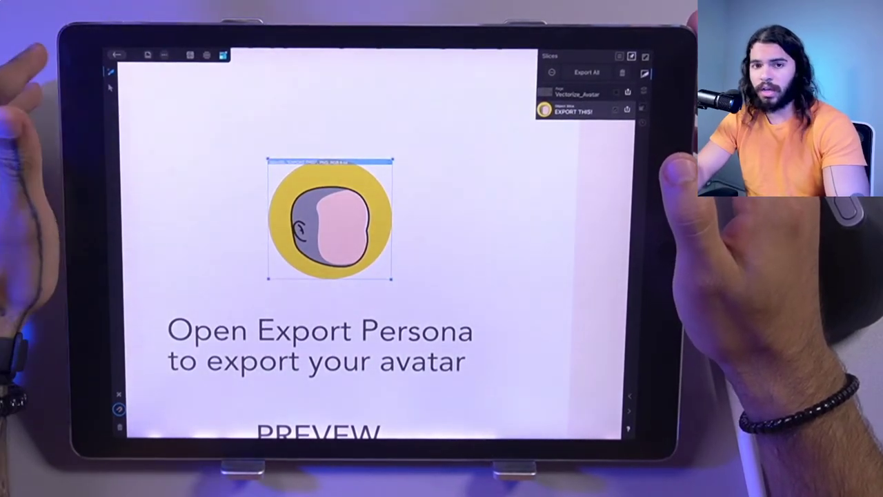
- Review the export layers, reopen the EXPORT THIS! slice options and choose the 2x Retina size
click(643, 90)
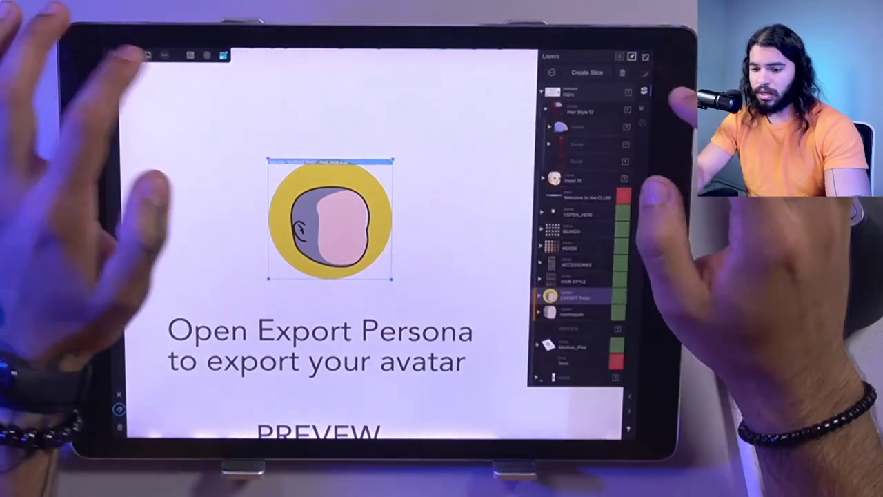
click(223, 55)
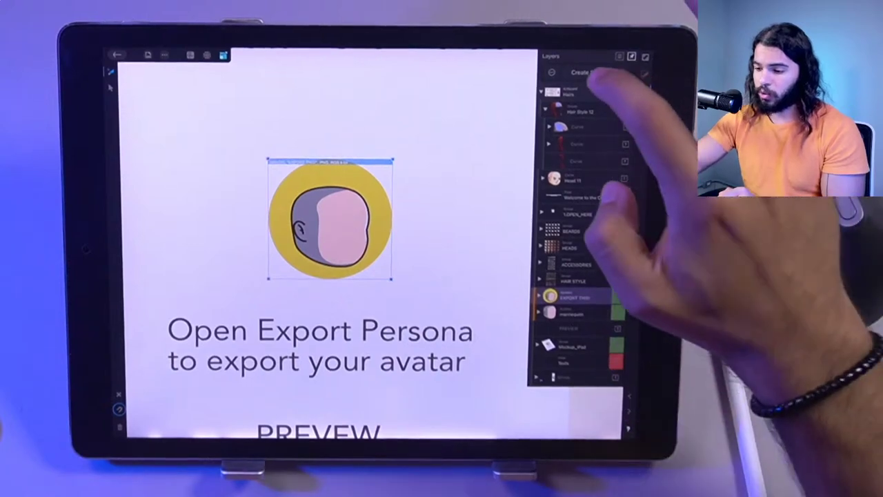
click(644, 73)
click(572, 109)
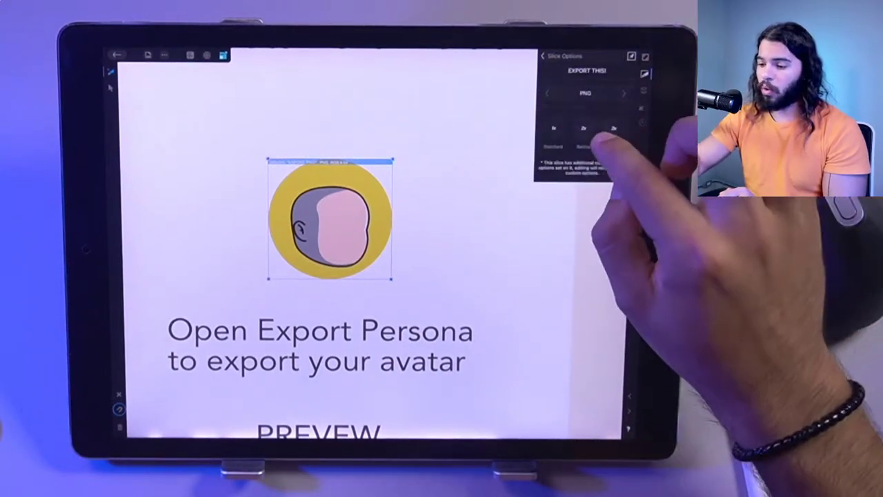
click(583, 128)
click(551, 56)
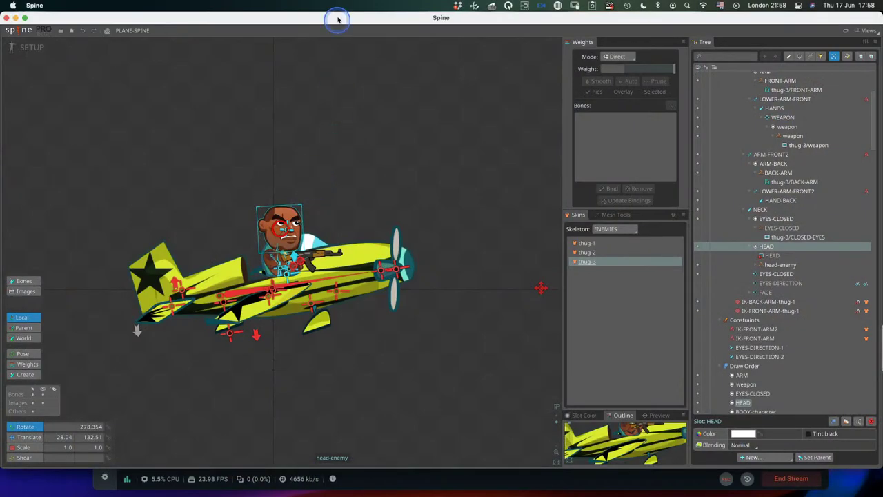
- Switch to Spine, select the plane body in the PLANE-SPINE project and apply the PLANE-4 skin
scroll(315, 207, up, 5)
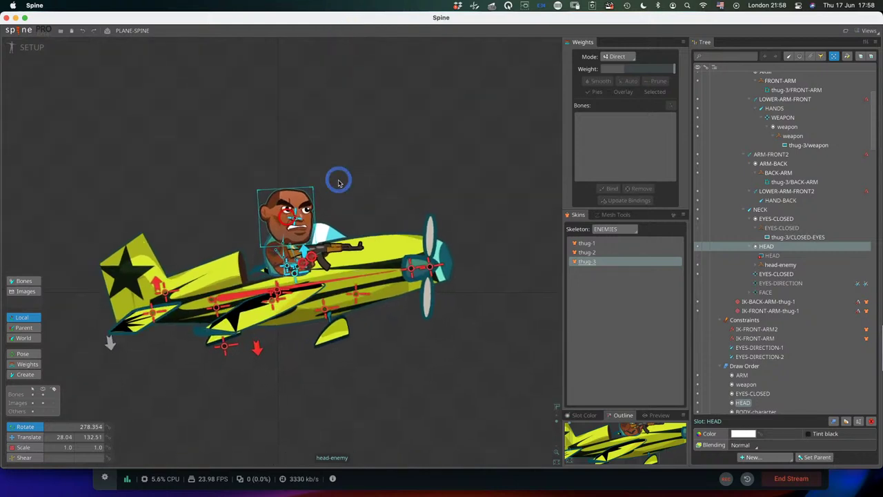
click(296, 210)
click(467, 228)
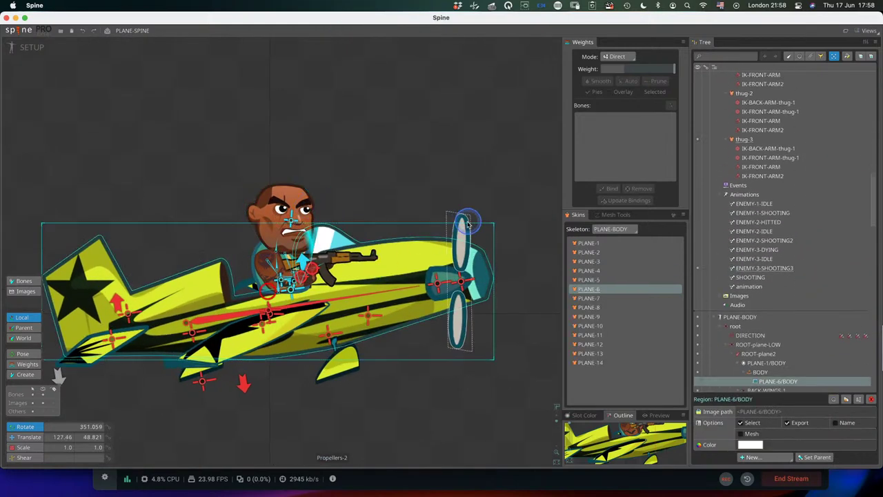
click(593, 270)
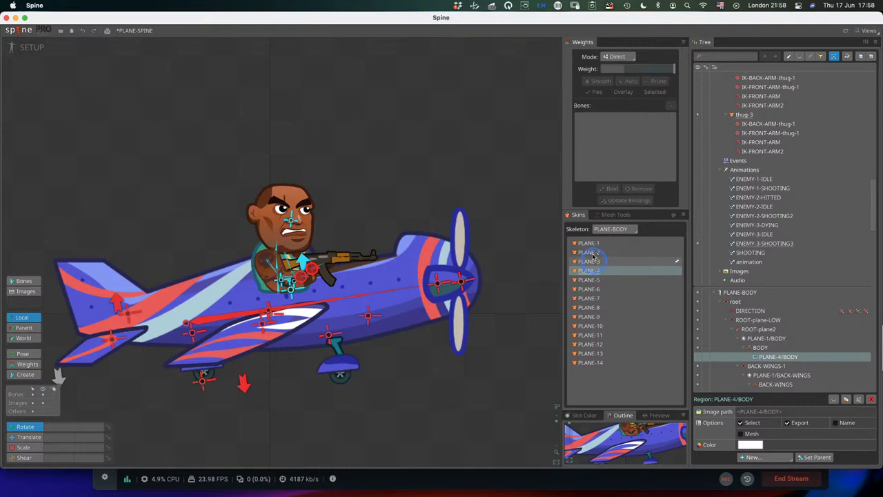
- Switch to Animate mode, show the GRANDPA skeleton and hide the ENEMIES skeleton
click(31, 48)
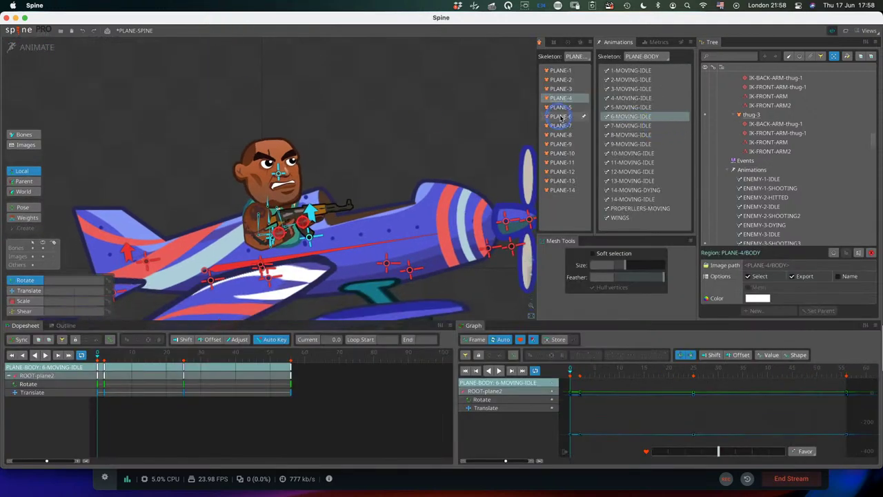
scroll(773, 90, up, 10)
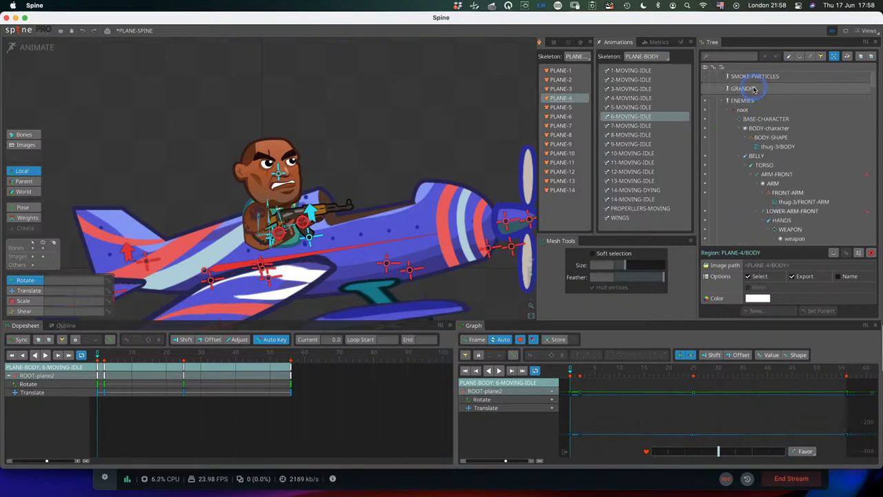
click(705, 88)
click(705, 101)
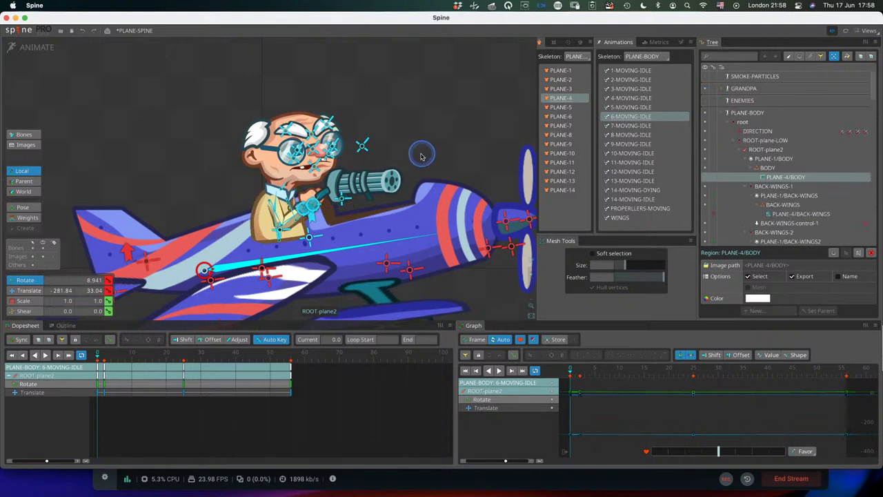
- Select grandpa's HEAD image and play the animation to watch him in the cockpit
drag(394, 163, 354, 173)
scroll(260, 176, up, 2)
scroll(260, 176, up, 1)
click(187, 175)
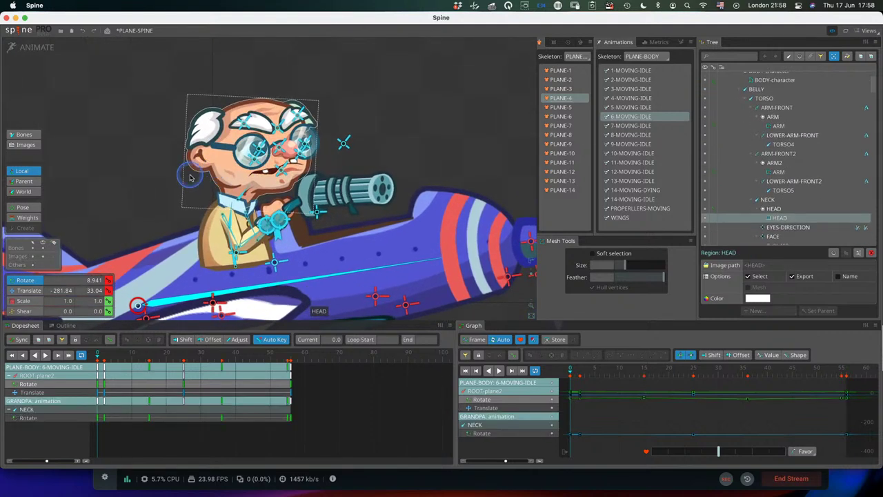
key(d)
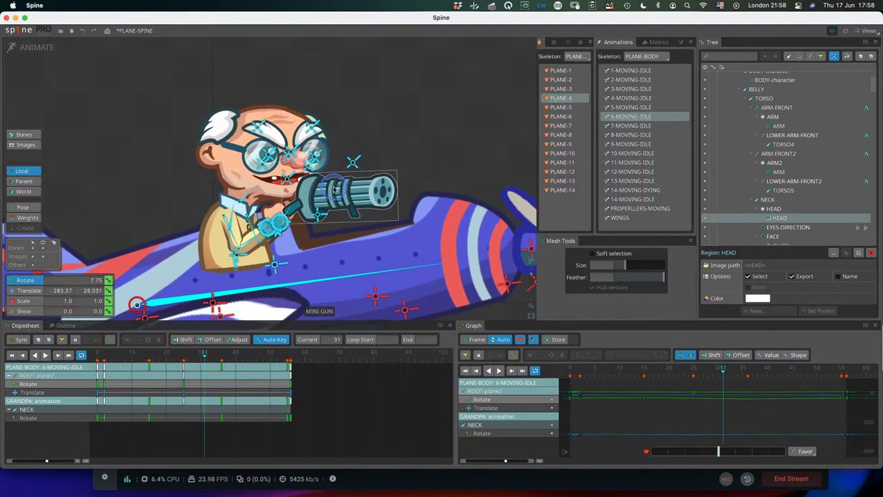
- Try several skins on the plane body, including PLANE-2 and PLANE-4, and settle on PLANE-1
click(564, 87)
click(566, 72)
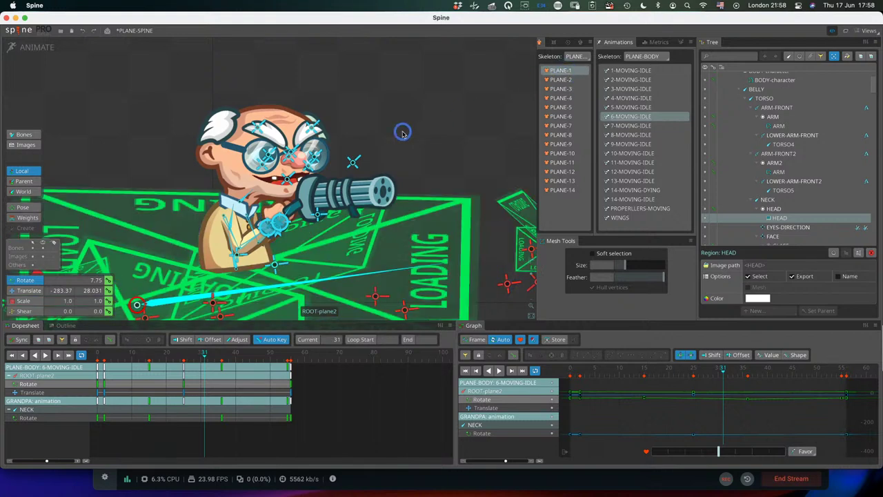
key(v)
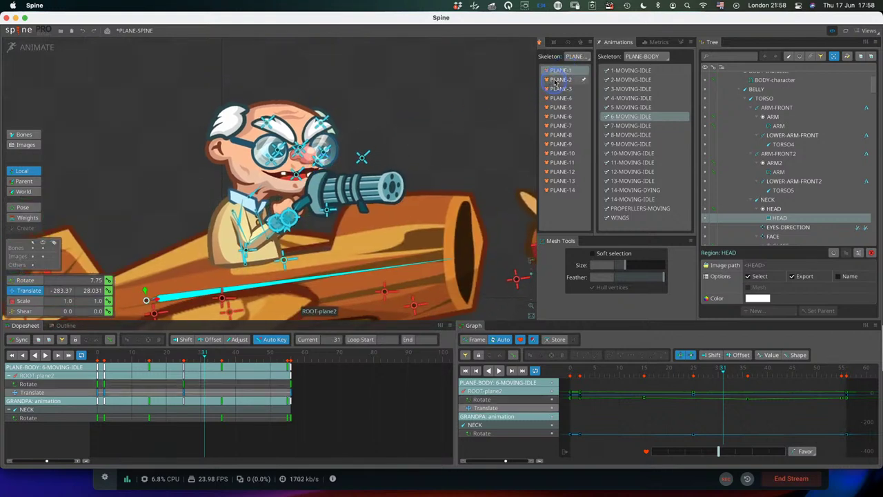
click(558, 80)
click(560, 97)
click(560, 79)
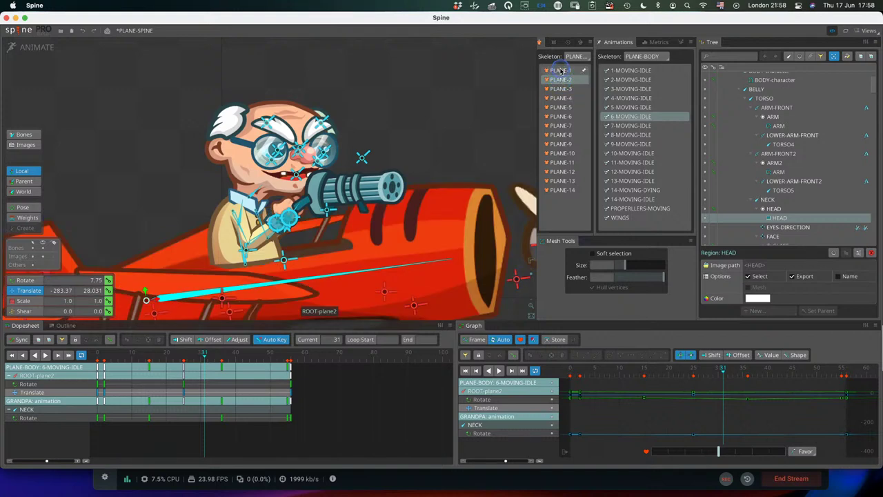
click(560, 70)
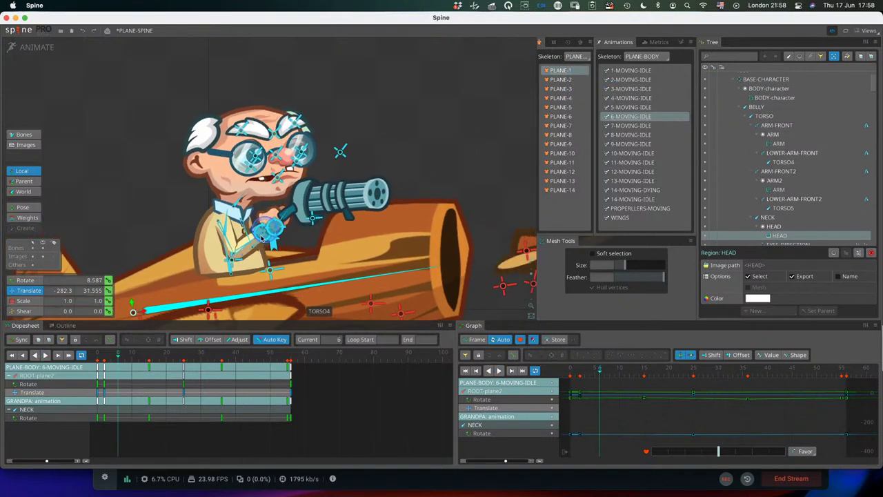
- Key the BASE-CHARACTER bone's translation at about 80.4, 71.2 on frame 6 and about 10.6, 48.7 on frame 24
click(231, 264)
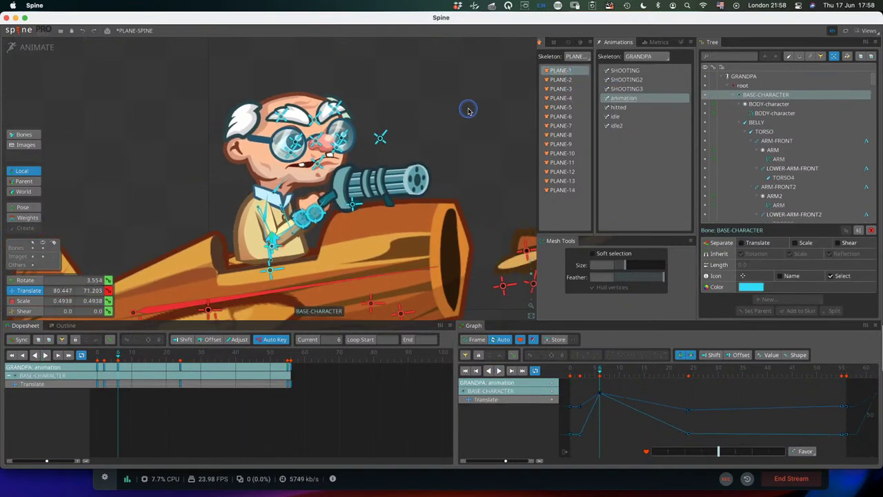
scroll(217, 143, up, 3)
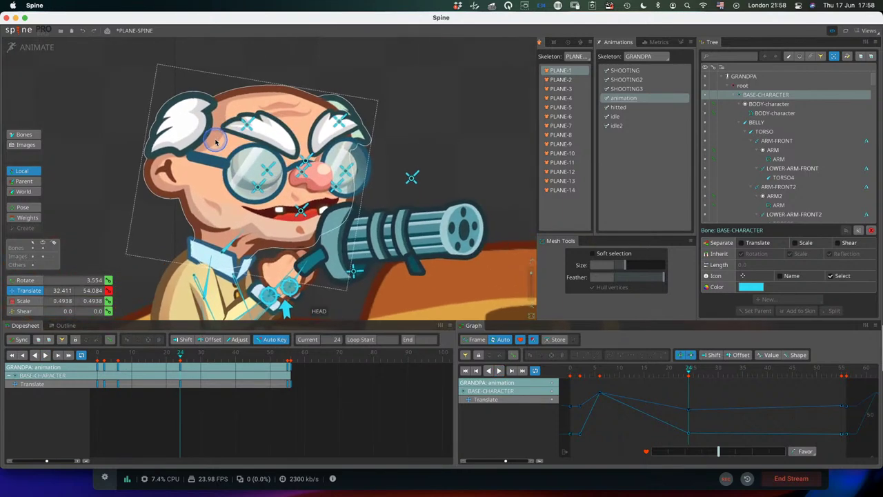
click(216, 144)
scroll(216, 143, up, 1)
drag(216, 144, 253, 140)
scroll(407, 176, down, 2)
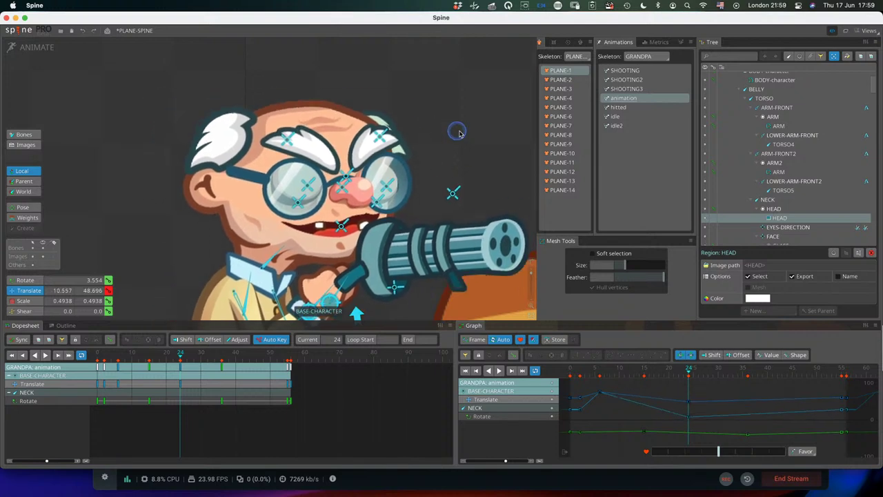
- Switch to Setup mode and pull grandpa's head image and both eyebrows away from his face
click(33, 55)
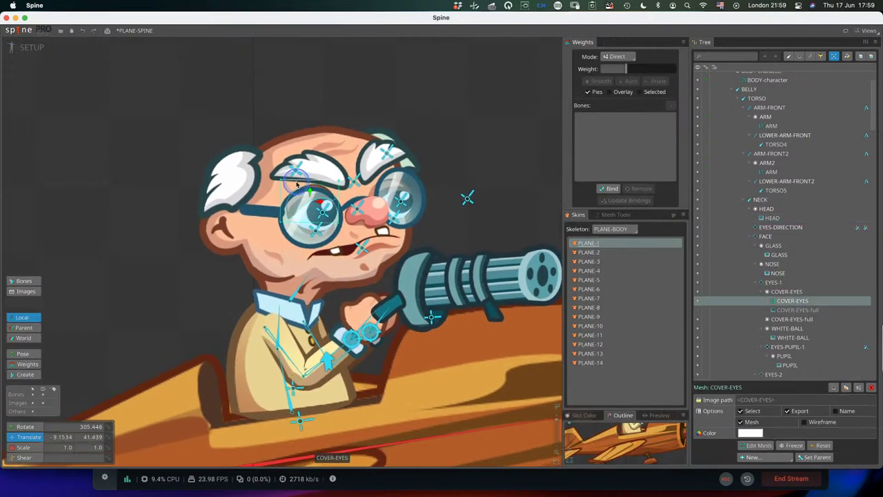
drag(438, 161, 301, 106)
click(315, 166)
drag(433, 139, 428, 85)
click(383, 157)
- Pull the white eyeball, pupil, eyelid cover and mini-gun away from grandpa as separate pieces
drag(413, 219, 420, 191)
click(382, 209)
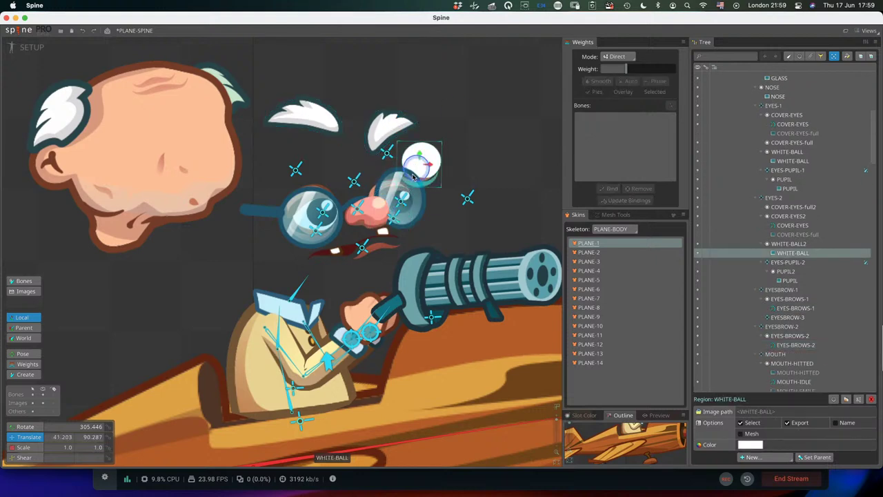
click(322, 213)
drag(312, 215, 265, 256)
click(288, 211)
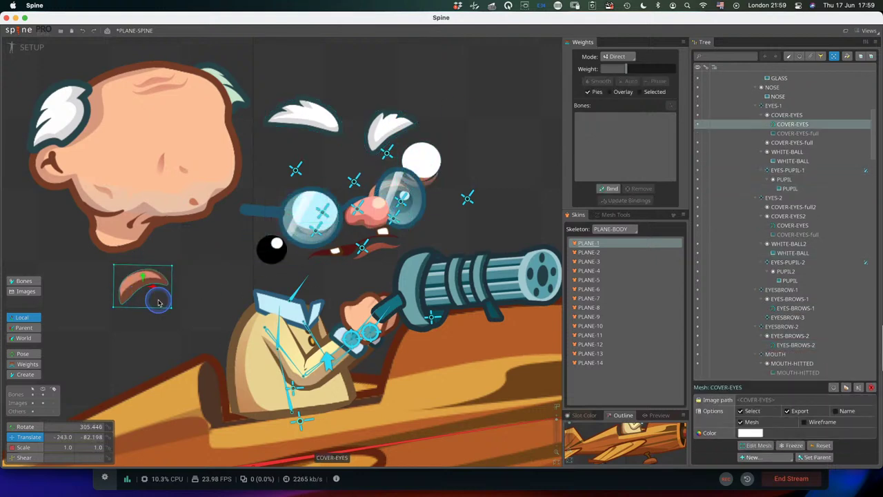
click(245, 353)
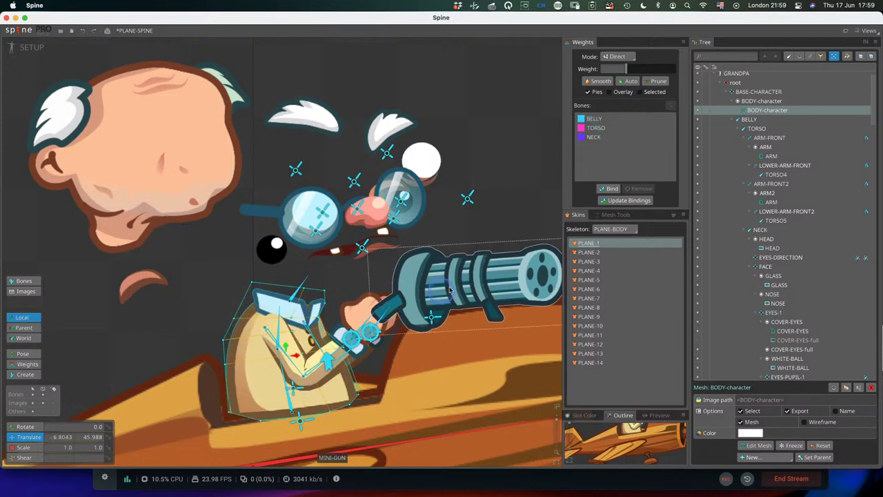
- Select the detached HEAD image and examine the separated pieces of grandpa's character in Setup mode
click(176, 169)
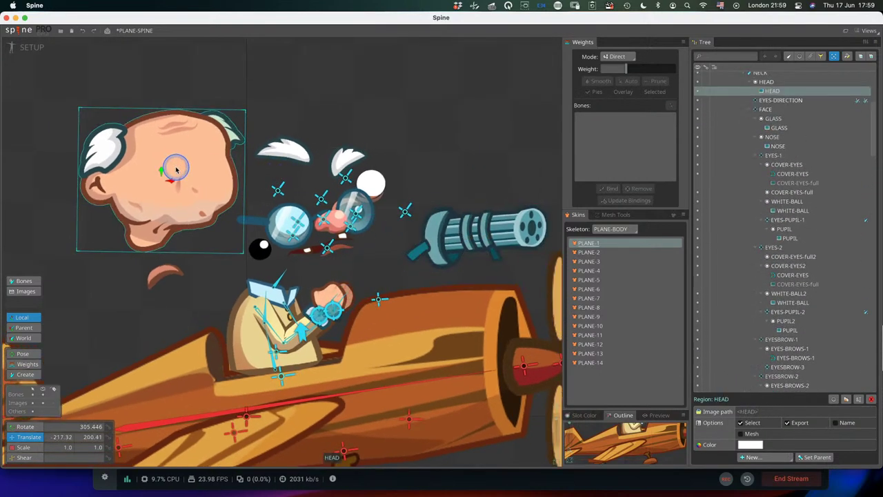
scroll(176, 169, up, 3)
drag(176, 169, 266, 230)
scroll(244, 200, down, 2)
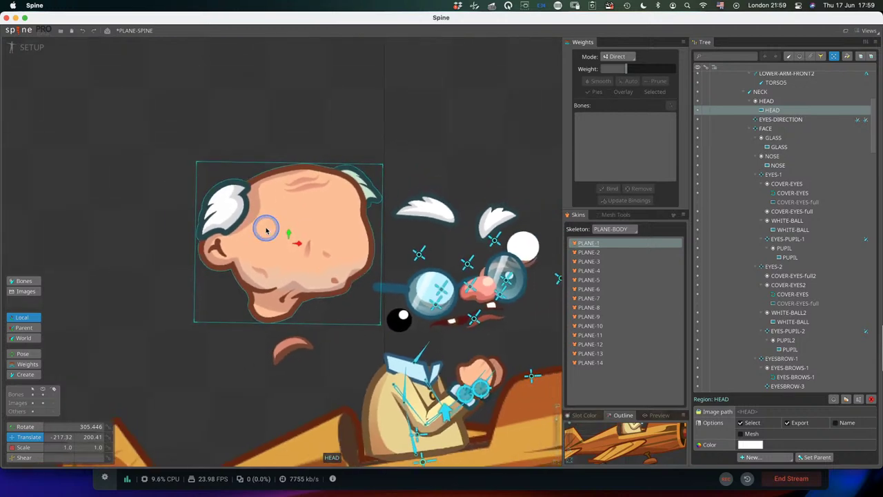
scroll(268, 224, up, 1)
scroll(269, 225, down, 1)
drag(324, 241, 282, 220)
scroll(215, 197, down, 2)
scroll(282, 219, down, 1)
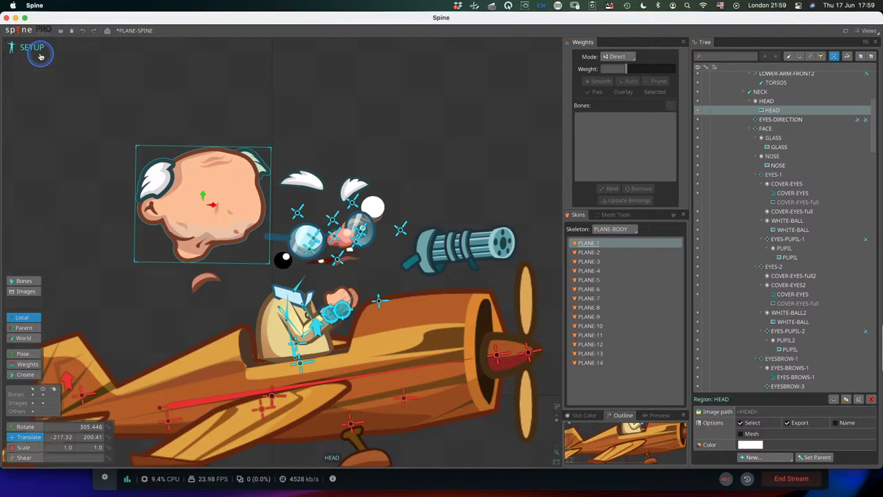
scroll(236, 199, up, 4)
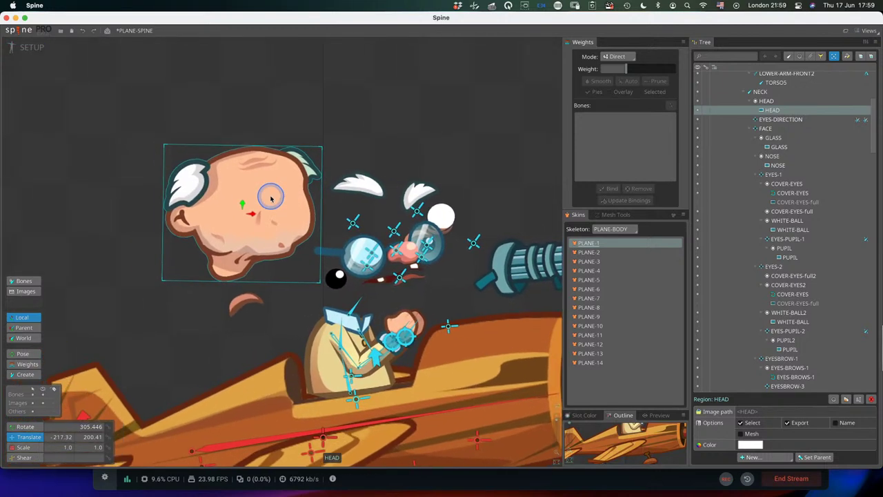
scroll(206, 186, down, 4)
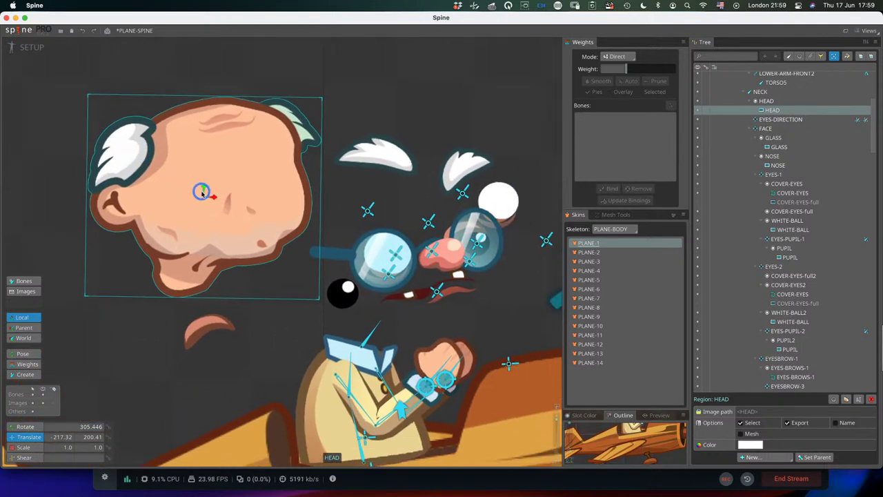
- Return to Animate mode and undo the separation of grandpa's head, face pieces and eyes
click(27, 55)
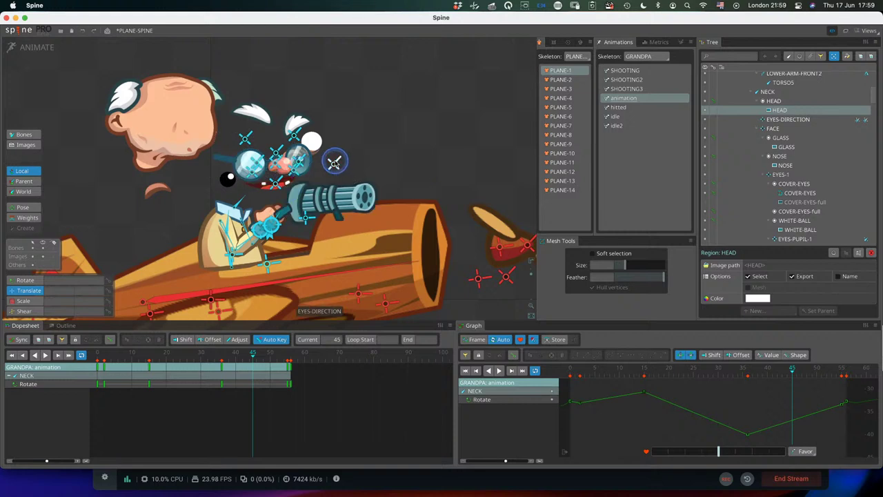
scroll(322, 134, up, 5)
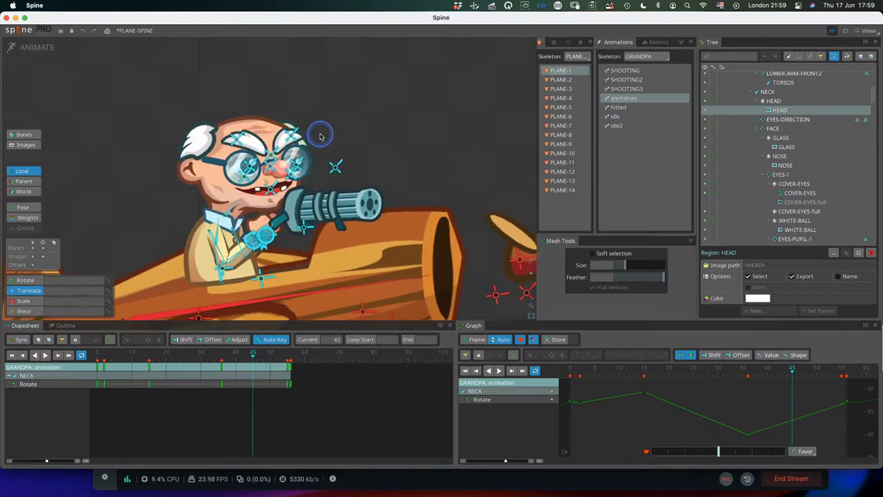
scroll(270, 149, up, 1)
- On frame 10, key the EYESBROW-3 bone's translation at about 51.1, -61.4 and the FACE bone's at about 187.7, 24.1
click(270, 148)
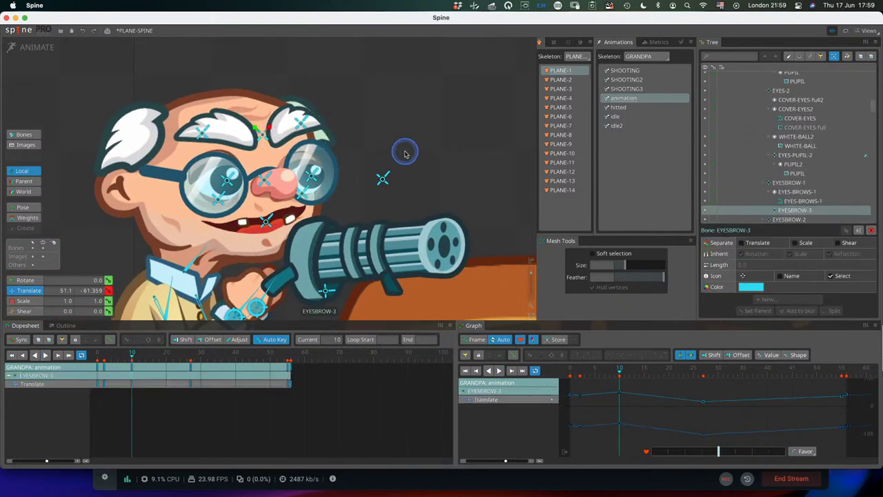
click(254, 187)
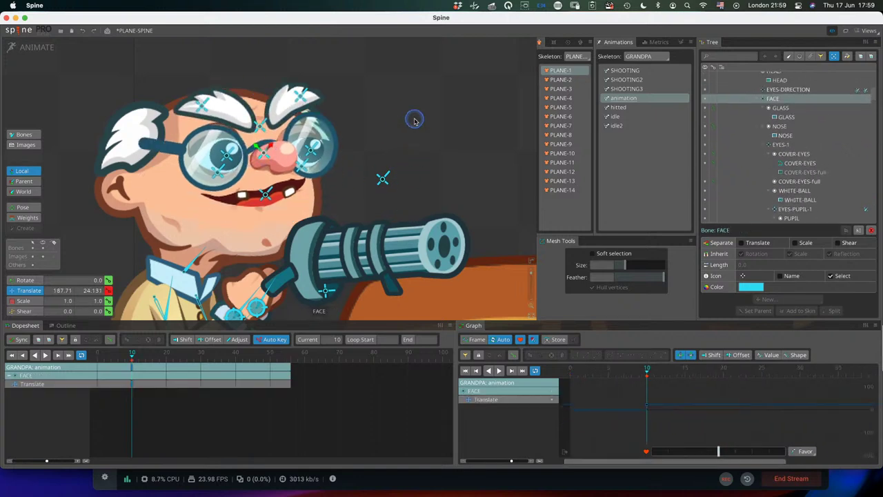
- On frame 10, try moving the EYESBROW-1 bone to a translation of about 4.5, 129.9
scroll(356, 157, down, 1)
scroll(366, 154, down, 1)
mouse_move(367, 154)
mouse_down()
mouse_move(386, 173)
mouse_move(384, 146)
mouse_move(382, 153)
mouse_up()
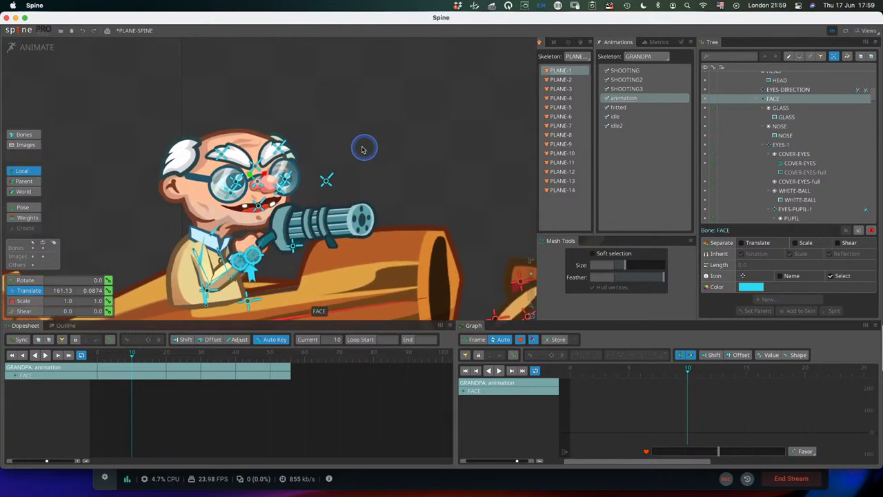
click(252, 168)
click(252, 167)
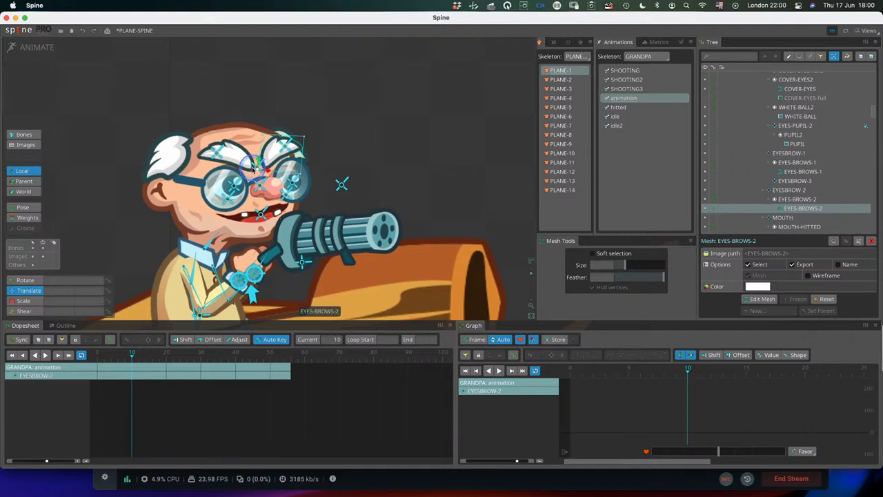
click(239, 160)
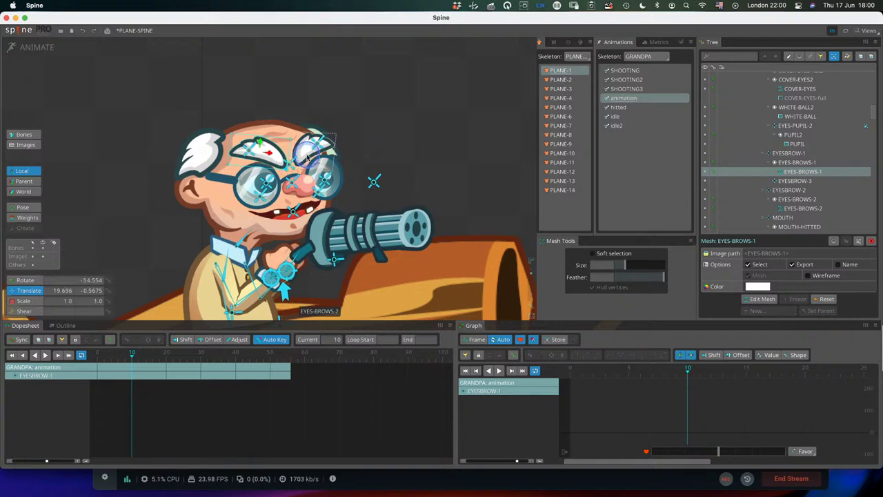
click(255, 149)
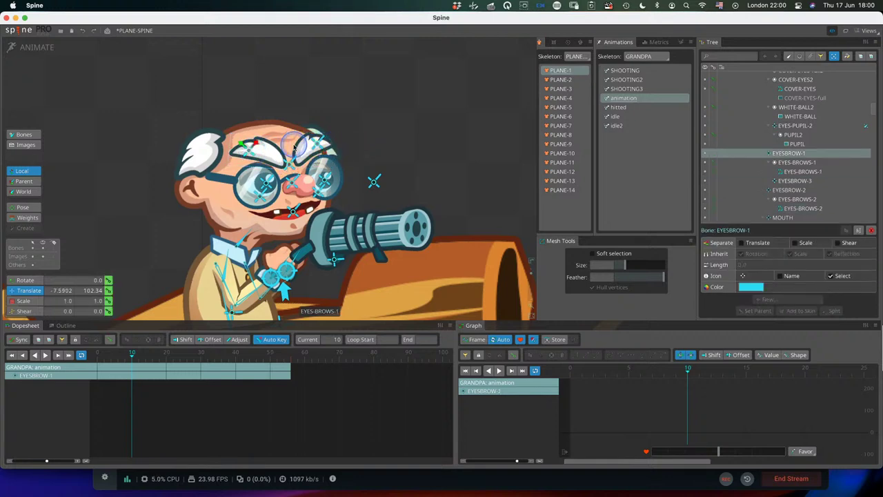
scroll(351, 140, up, 5)
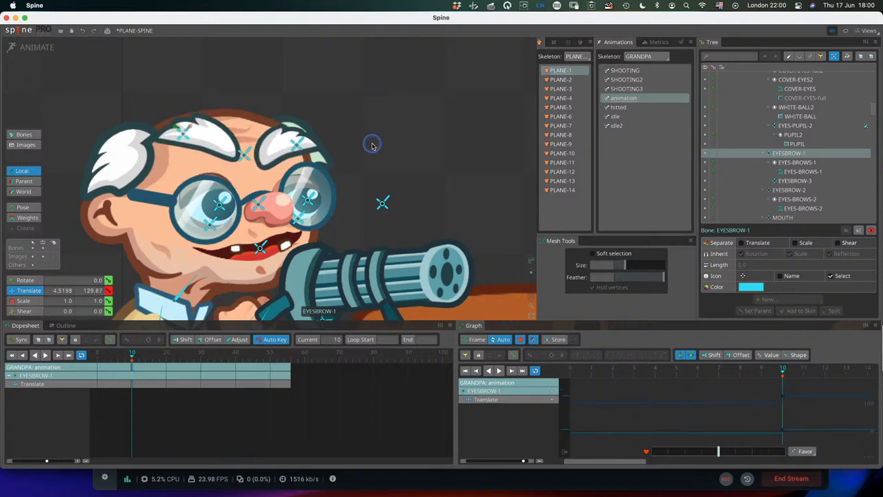
- On frame 10 of 6-MOVING-IDLE, try moving the ROOT-plane-LOW bone to a translation of about 192.2, 36.8
scroll(384, 121, down, 3)
click(359, 197)
scroll(355, 221, down, 3)
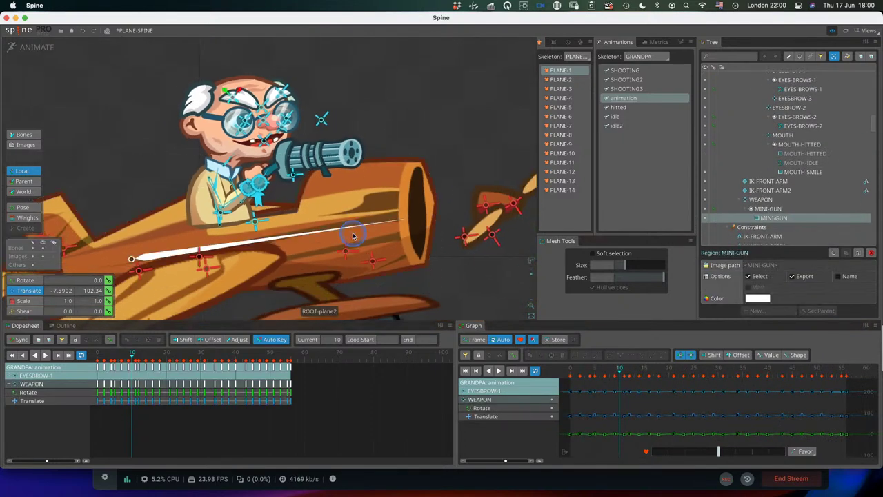
click(343, 239)
click(341, 242)
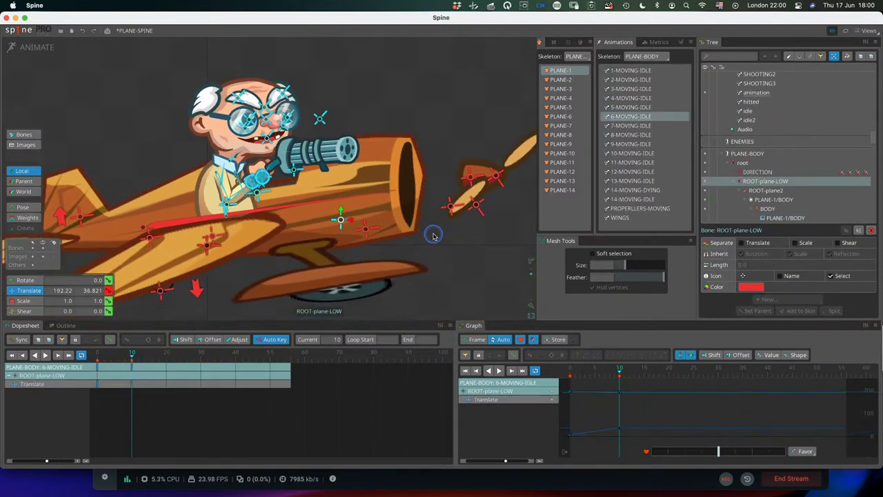
- Swap the plane's skin to PLANE-8, PLANE-9 and PLANE-10 in turn, activating the 9-MOVING-IDLE and 10-MOVING-IDLE animations
click(553, 136)
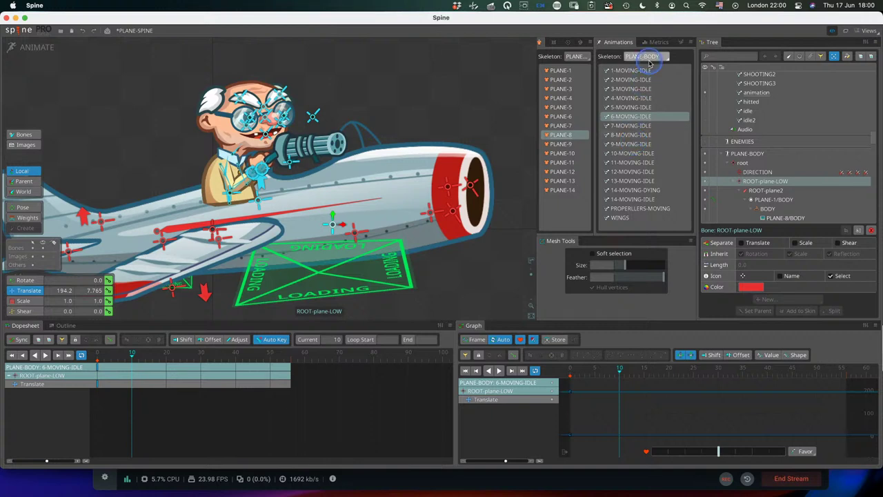
click(632, 142)
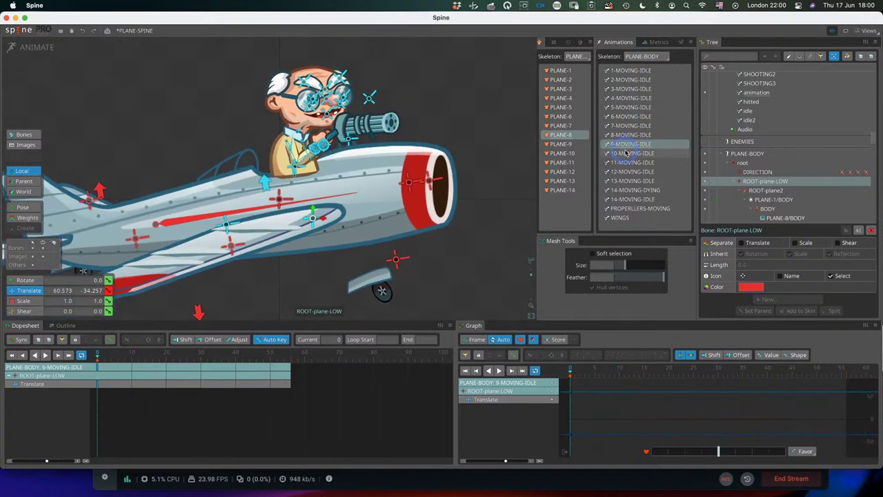
click(626, 154)
click(564, 146)
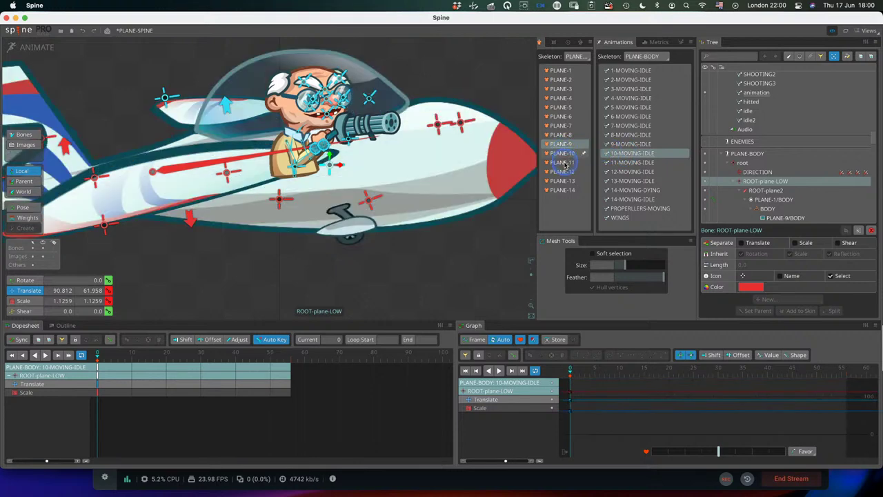
click(562, 153)
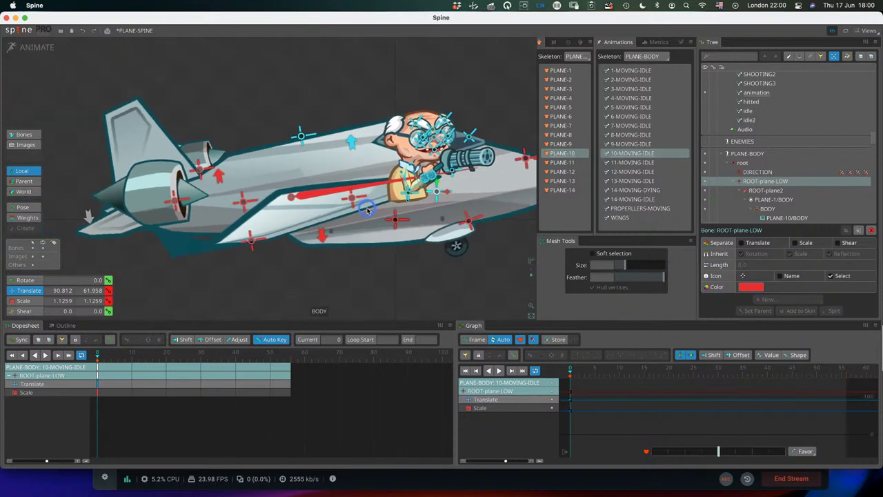
- Hide the GRANDPA skeleton and briefly play the 10-MOVING-IDLE animation on the plane alone
scroll(720, 88, down, 10)
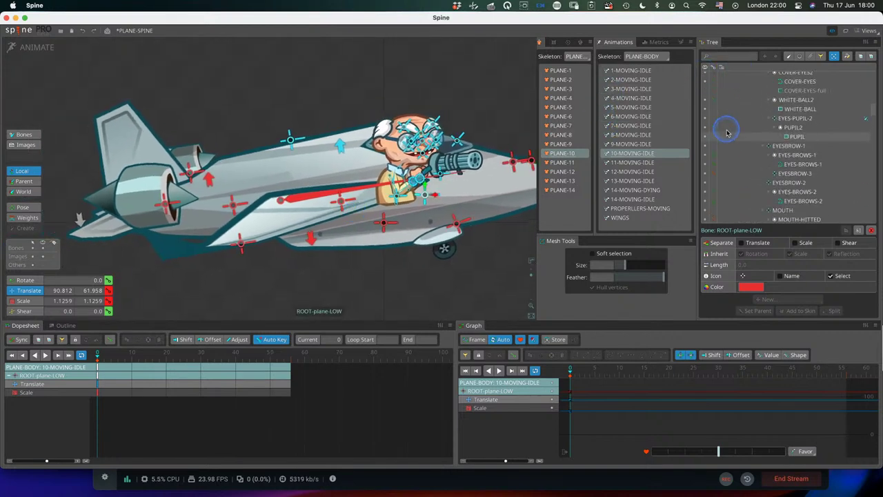
scroll(727, 133, up, 8)
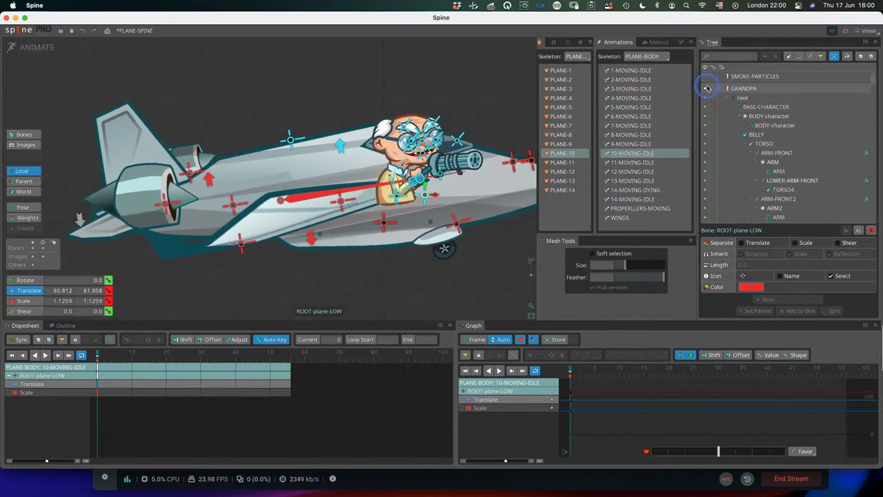
click(705, 88)
scroll(421, 190, down, 3)
key(d)
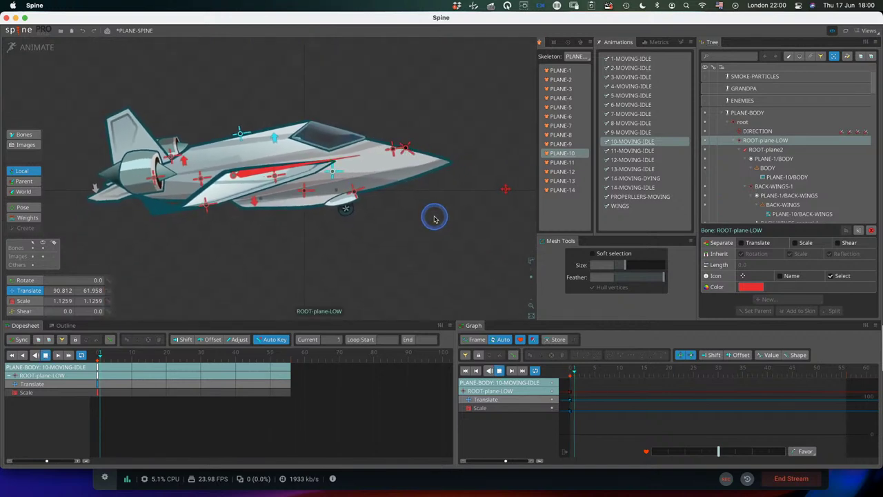
key(d)
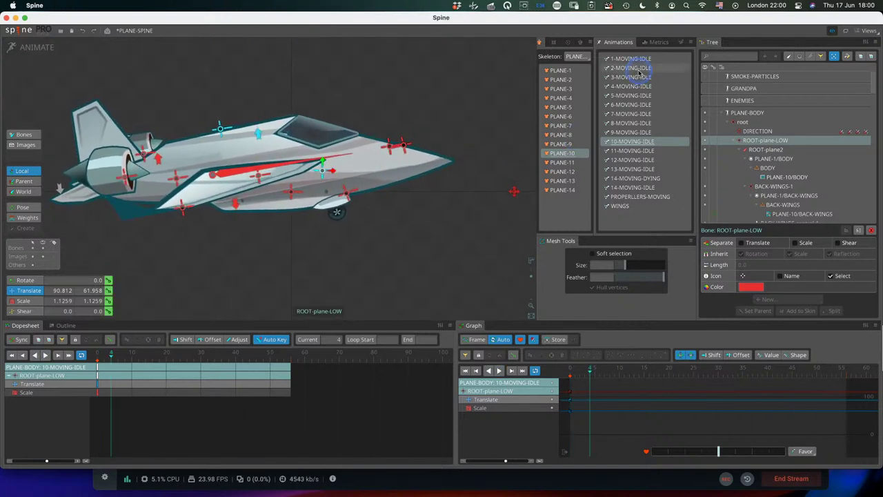
- Activate the 2-MOVING-IDLE animation with the PLANE-2 skin and play it back
click(640, 69)
click(572, 79)
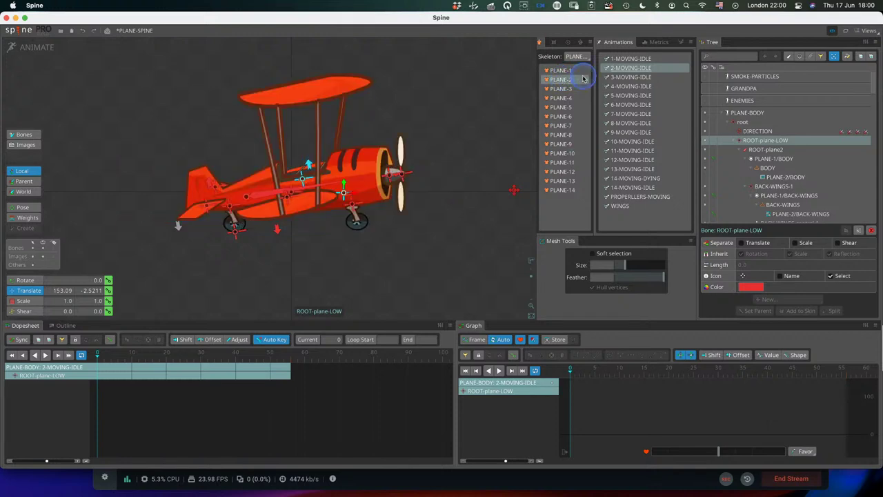
key(space)
scroll(409, 201, up, 5)
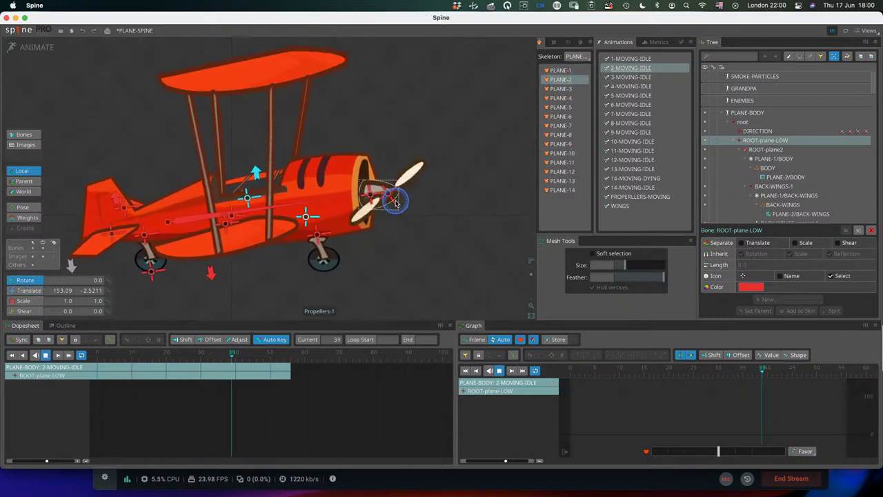
- On frame 55, try rotating the PROPERLLERS-2 bone to about -791.9
click(393, 185)
click(391, 185)
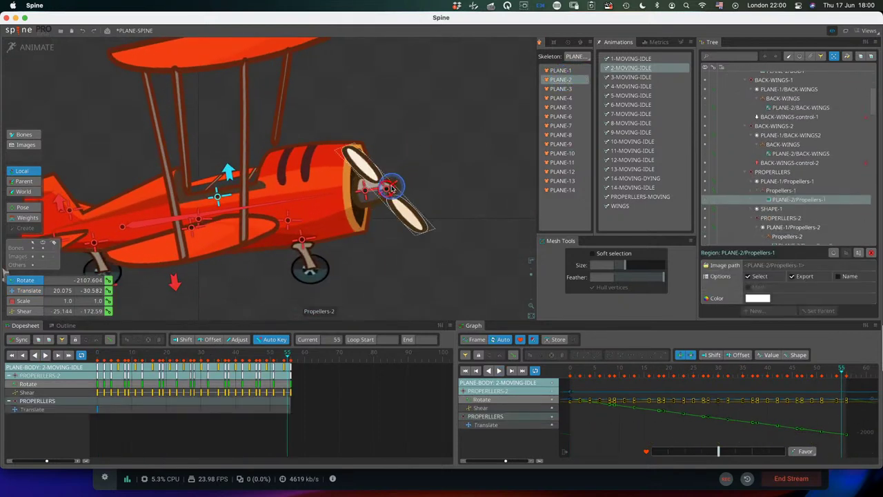
click(389, 187)
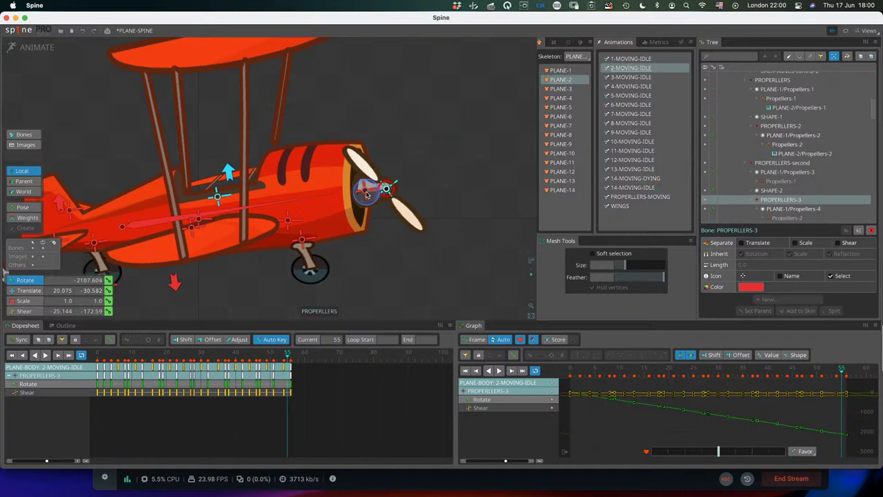
click(365, 169)
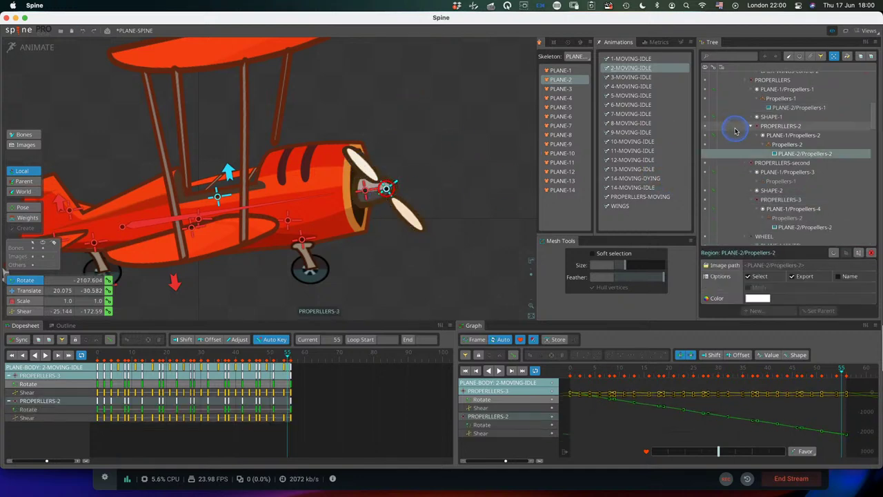
click(794, 128)
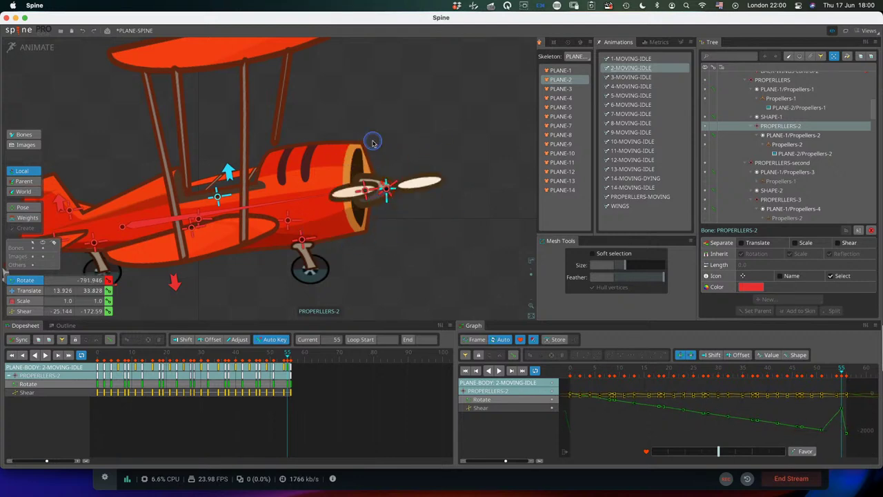
scroll(388, 206, down, 5)
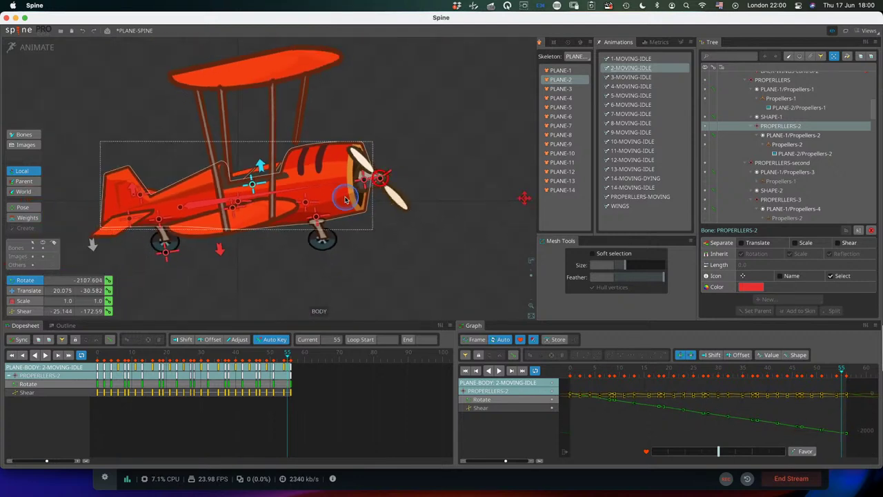
- Select the PLANE-2/BODY image and examine how the biplane's body is layered with its wings and wheels
drag(345, 211, 343, 220)
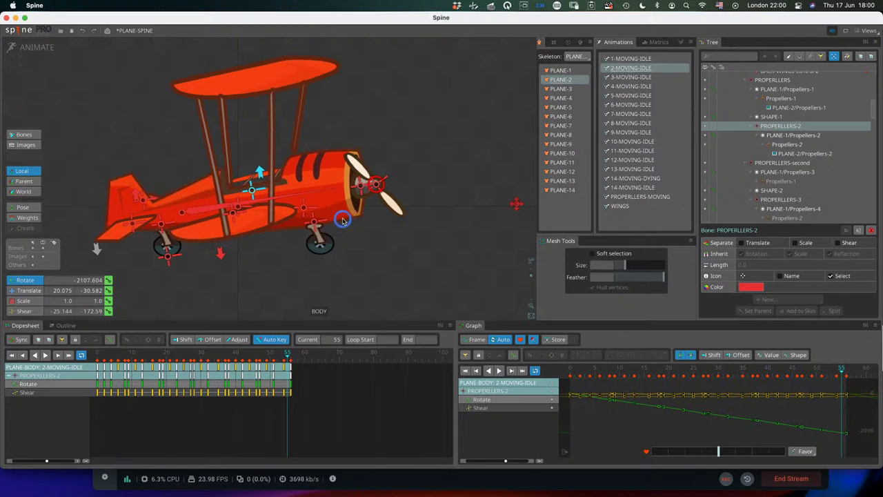
click(332, 221)
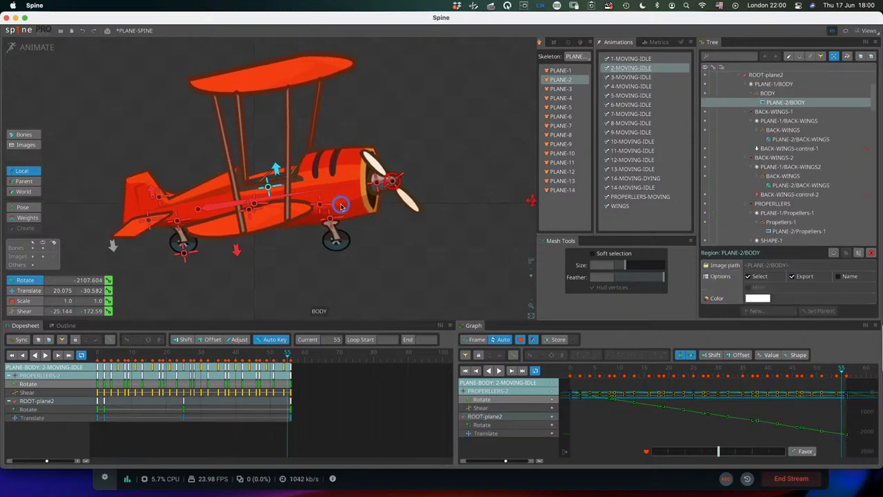
drag(322, 217, 293, 203)
drag(377, 206, 337, 200)
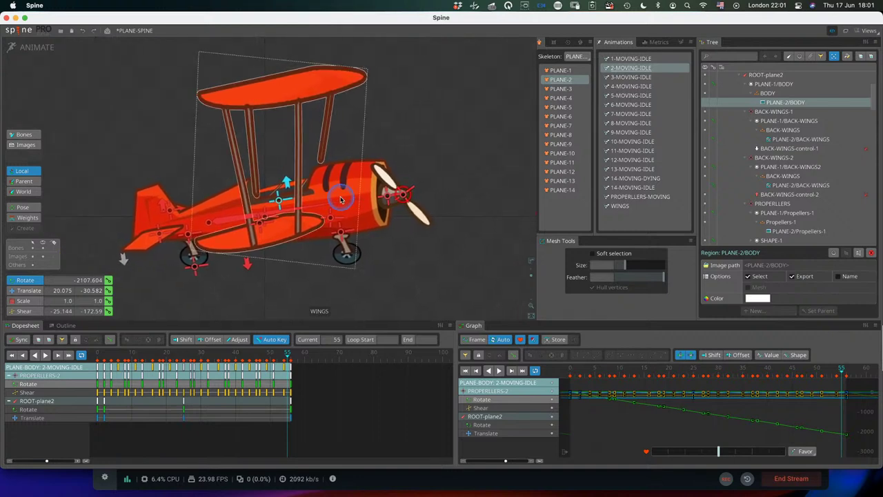
- On frame 55, try deforming the PLANE-2/WINGS mesh by pulling its upper front corner vertex inward, and undo the deformation
click(296, 101)
scroll(297, 117, up, 4)
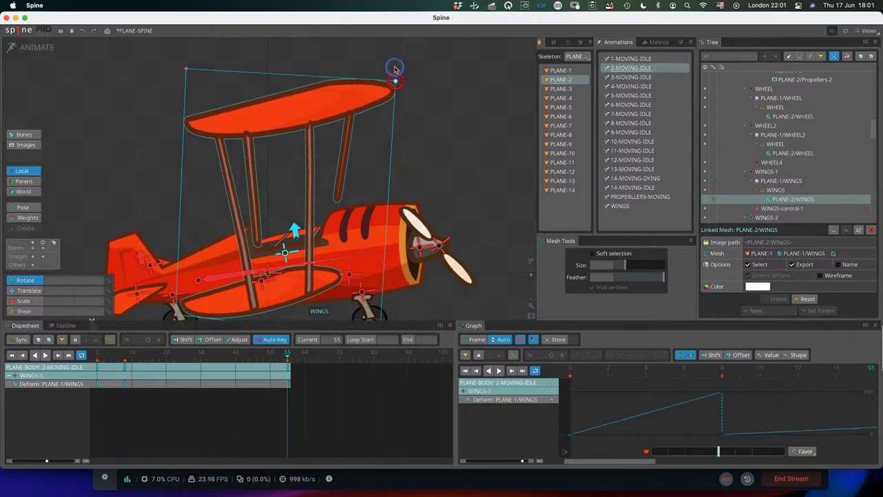
drag(395, 70, 371, 90)
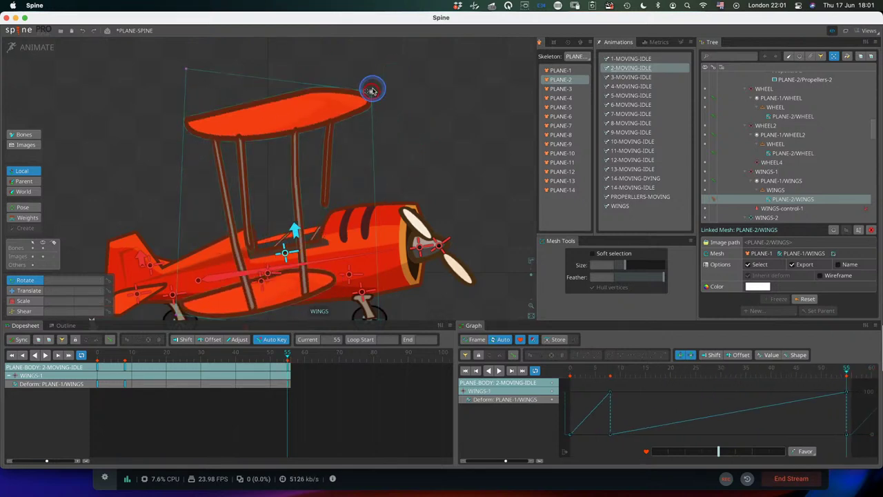
key(super+z)
drag(420, 150, 399, 138)
scroll(401, 140, down, 2)
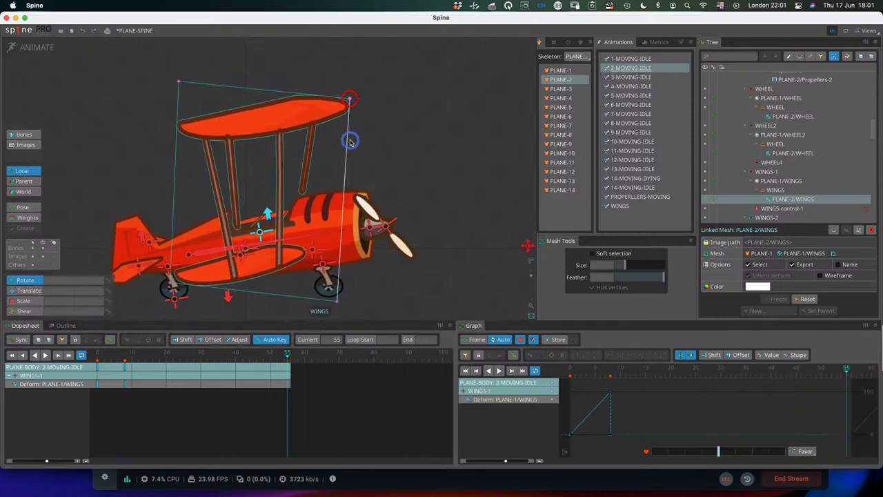
key(super+z)
key(super+z)
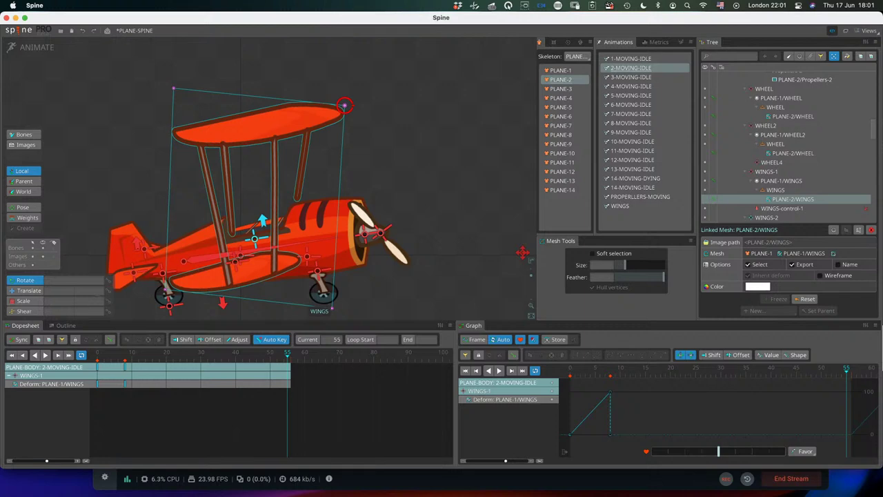
scroll(375, 181, down, 1)
mouse_move(375, 181)
mouse_down()
mouse_move(391, 158)
mouse_move(363, 142)
mouse_move(394, 146)
mouse_move(382, 144)
mouse_move(380, 130)
mouse_move(403, 141)
mouse_move(450, 132)
mouse_move(387, 141)
mouse_move(426, 143)
mouse_up()
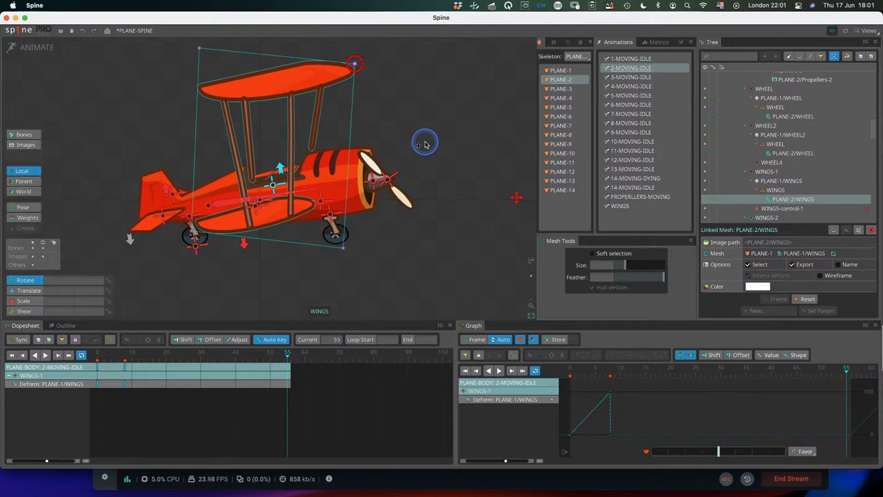
scroll(425, 147, down, 1)
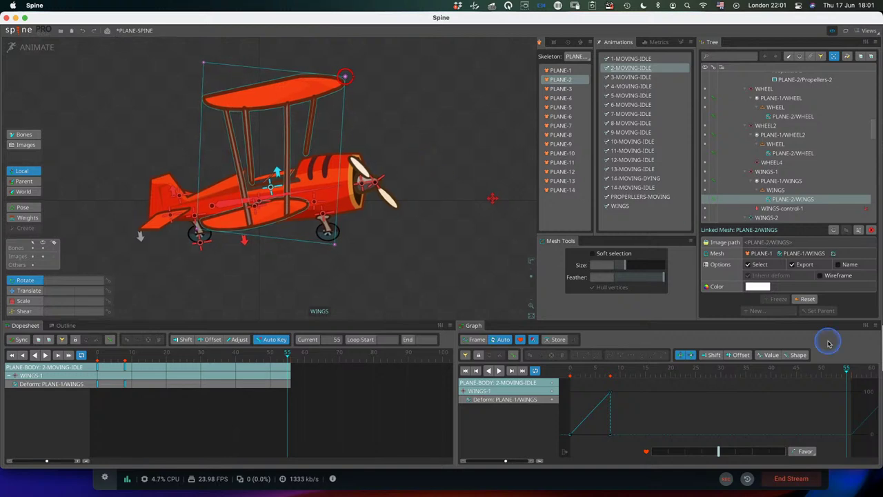
- Switch to Telegram, enlarge its window and browse the Vectorize Club group to the Super Pooper Paper artwork
click(478, 354)
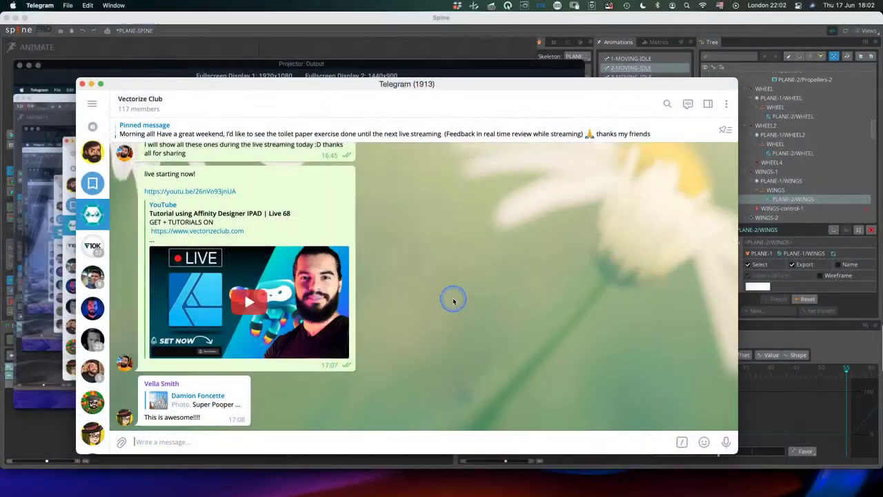
scroll(449, 304, up, 5)
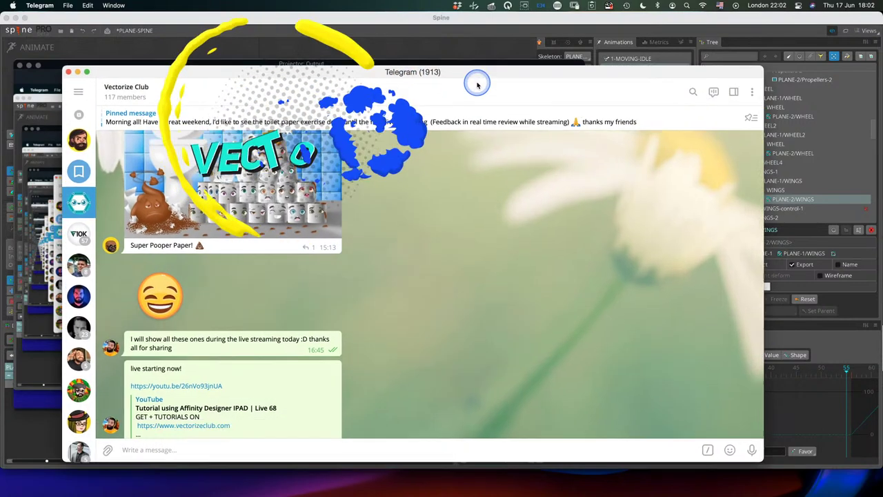
double_click(476, 82)
scroll(372, 275, down, 3)
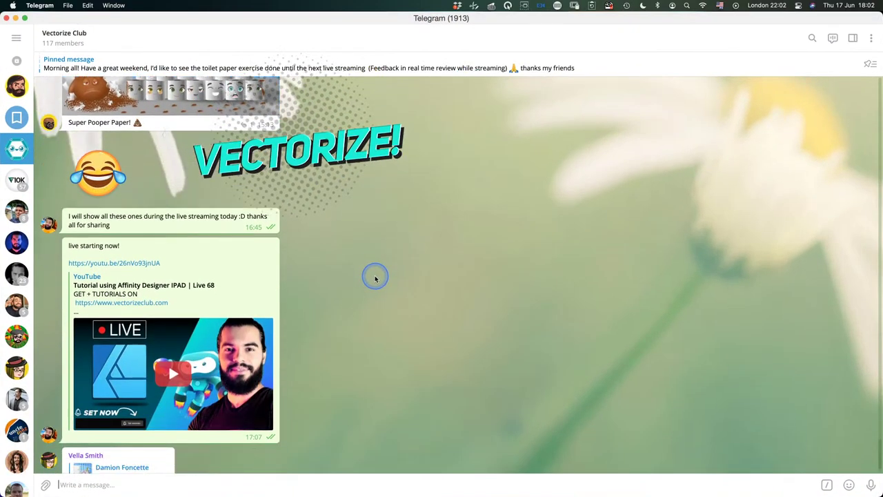
scroll(296, 306, up, 5)
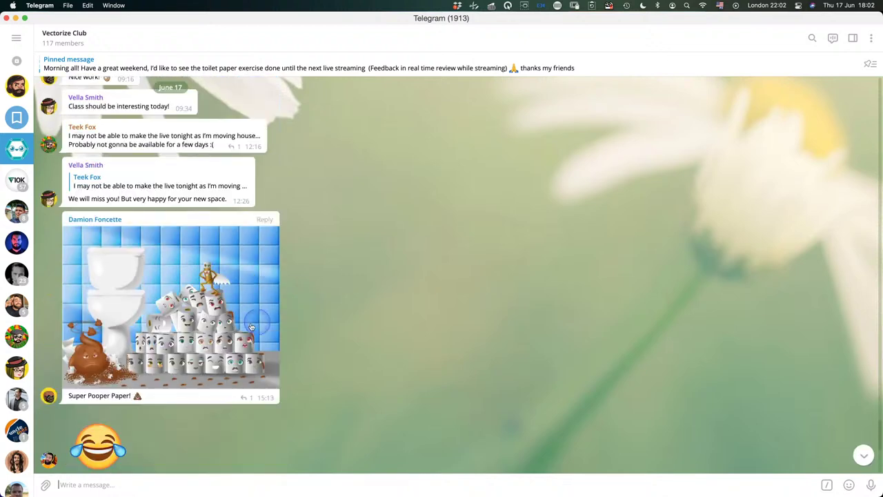
- Open the Vectorize Cast channel and examine its toilet paper character photo and the face-parts download post
scroll(175, 324, down, 1)
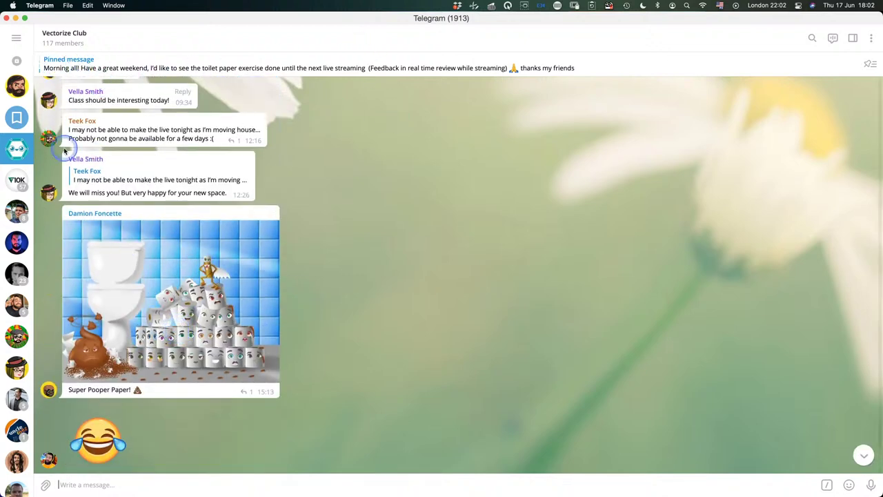
click(17, 242)
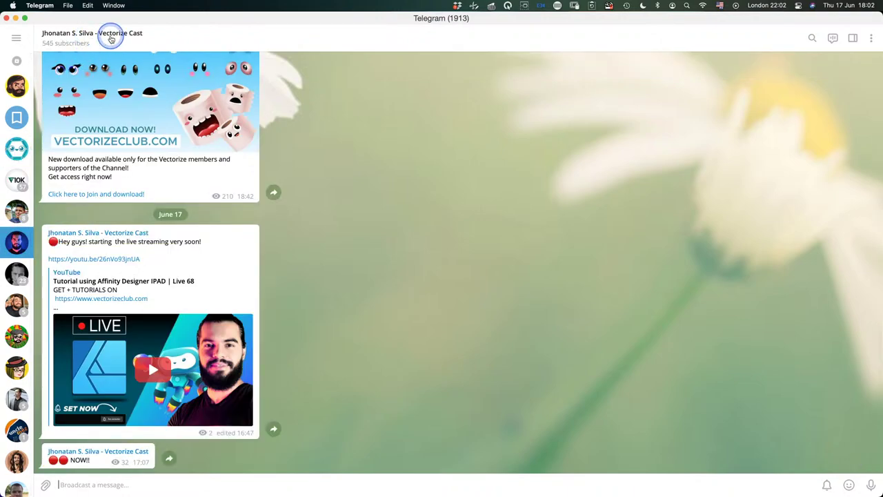
scroll(160, 92, up, 10)
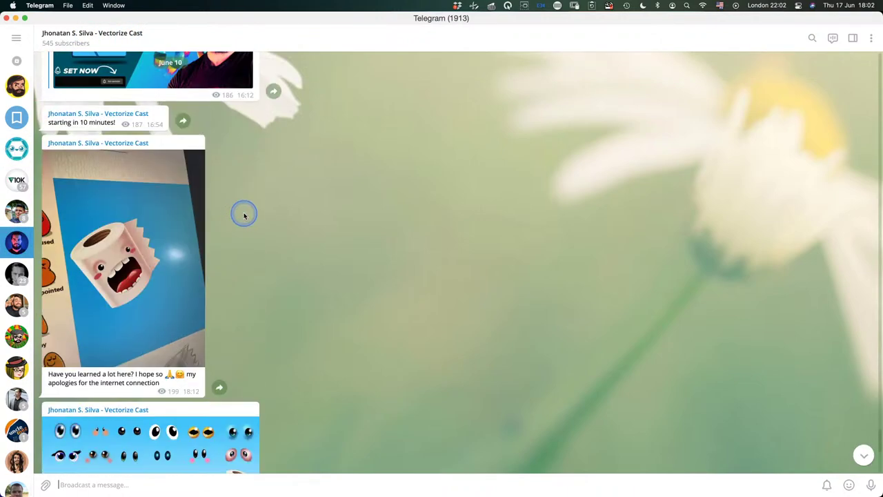
scroll(258, 209, down, 3)
scroll(259, 210, down, 2)
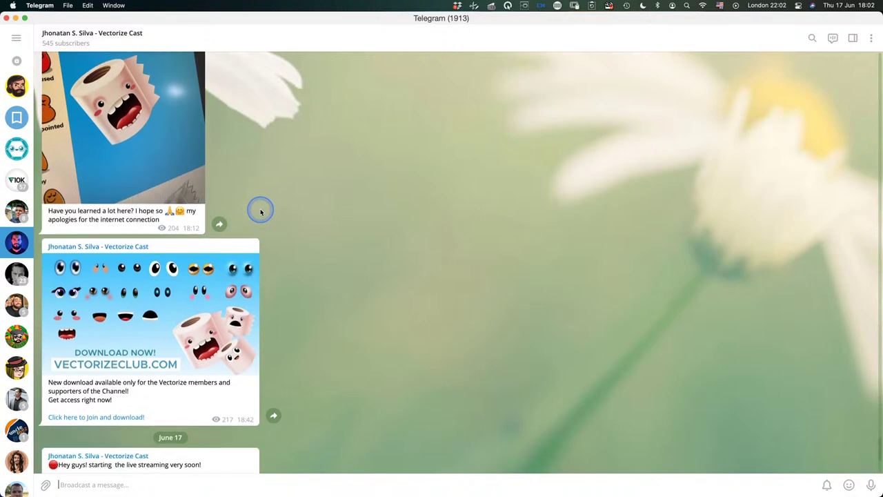
scroll(28, 155, down, 10)
scroll(28, 155, up, 10)
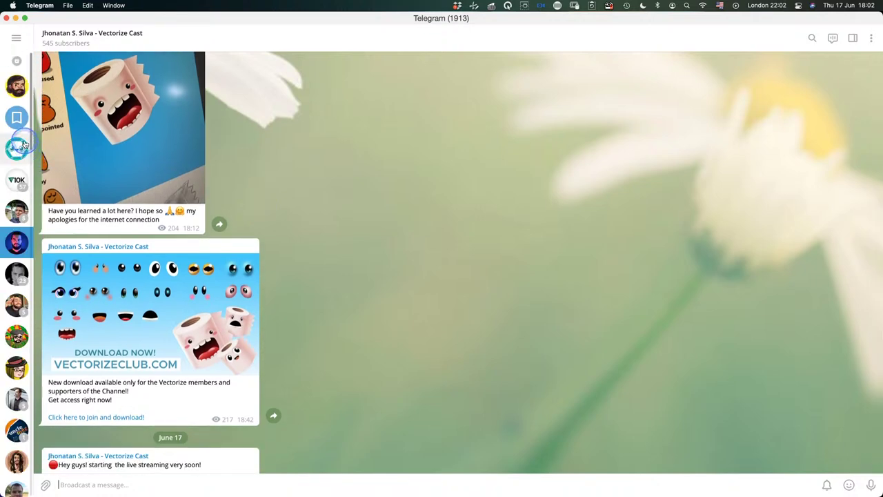
- Return to the Vectorize Club group and view the Super Pooper Paper artwork at full size
click(22, 147)
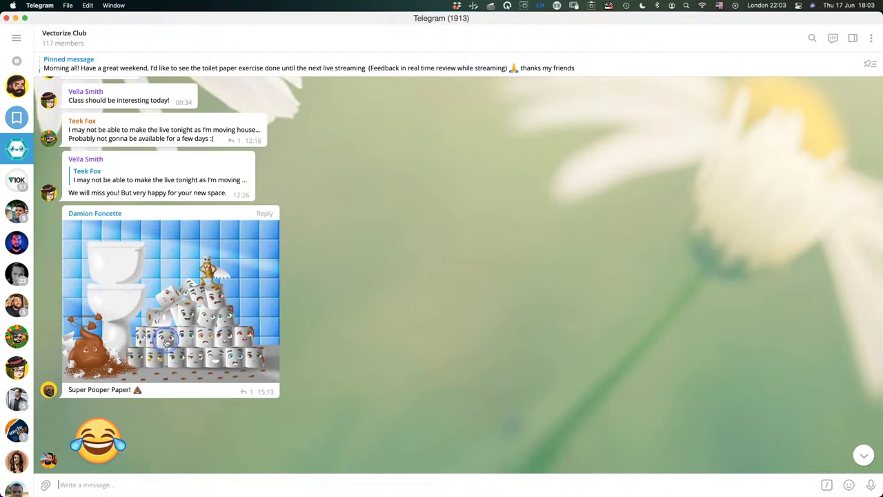
click(219, 336)
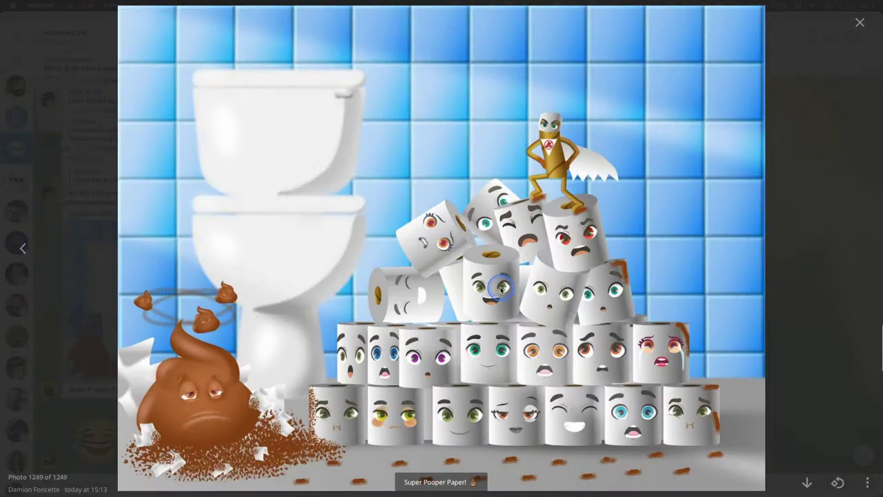